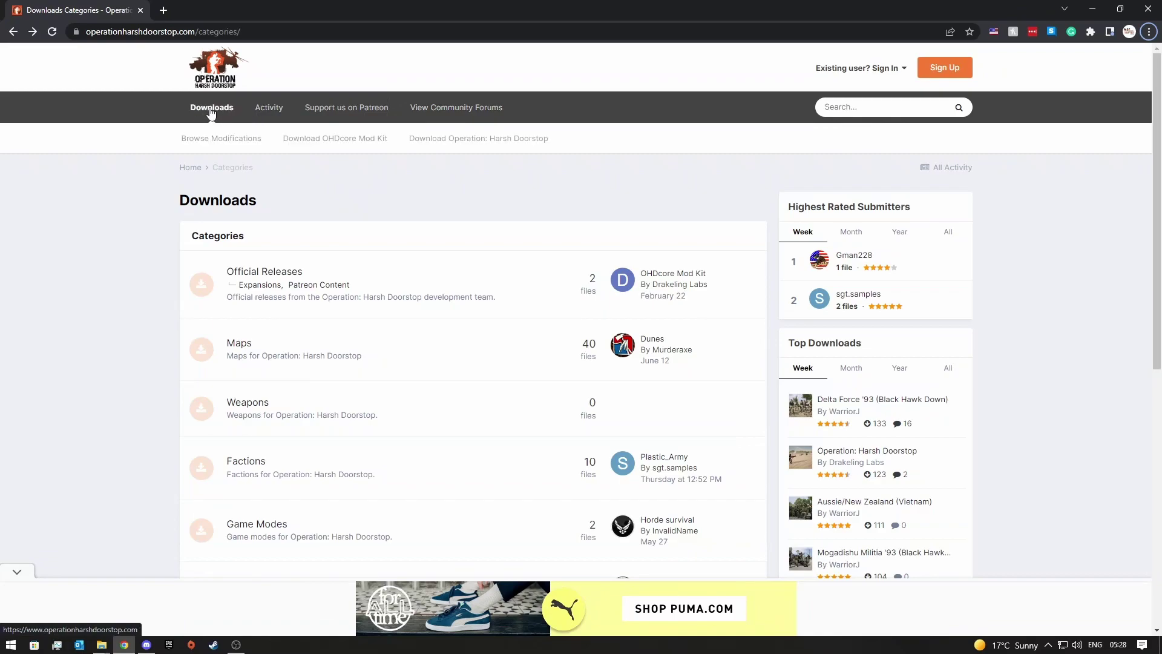
Highlight the Downloads page address and go into the Factions mod category
key(ctrl+l)
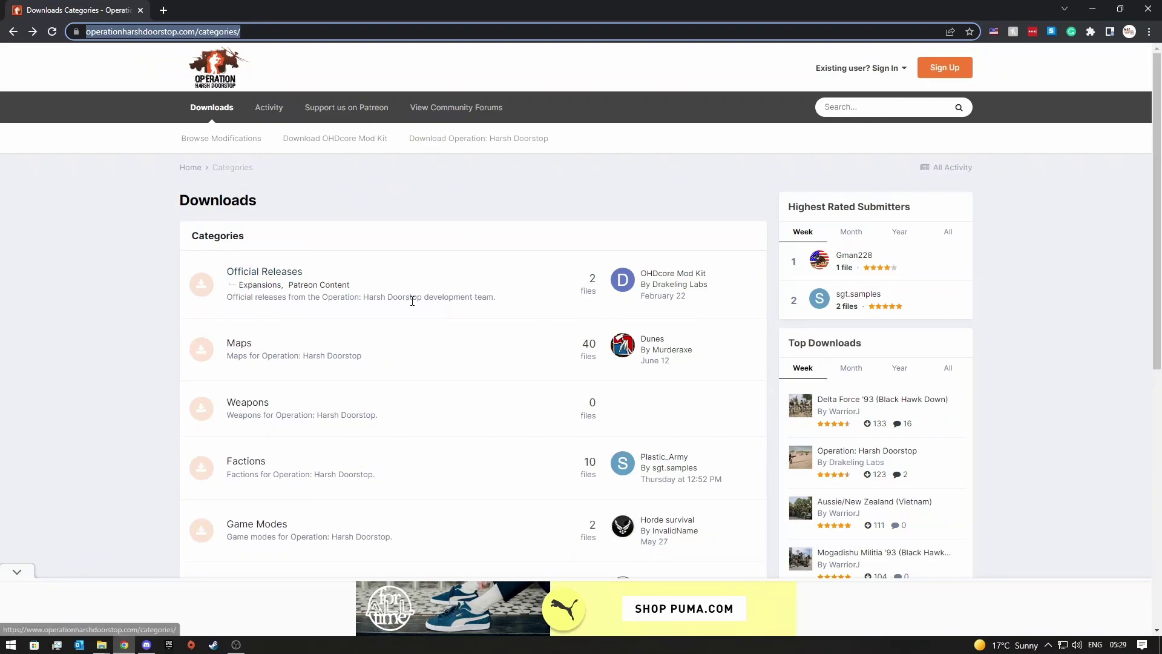
scroll(331, 460, down, 1)
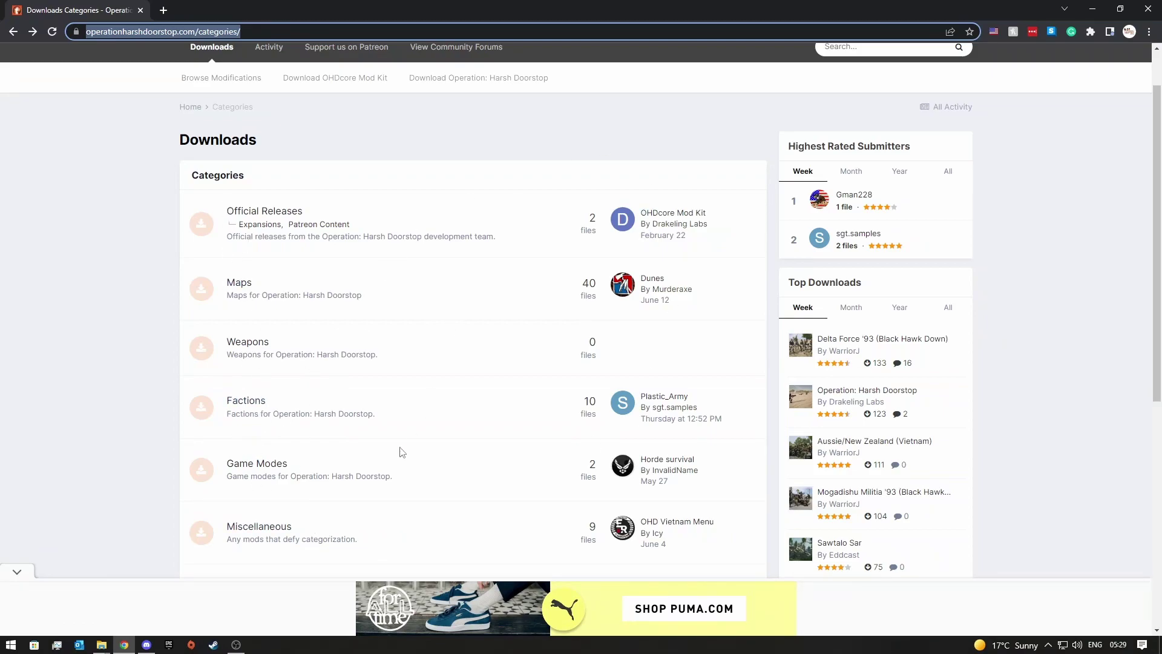
click(249, 406)
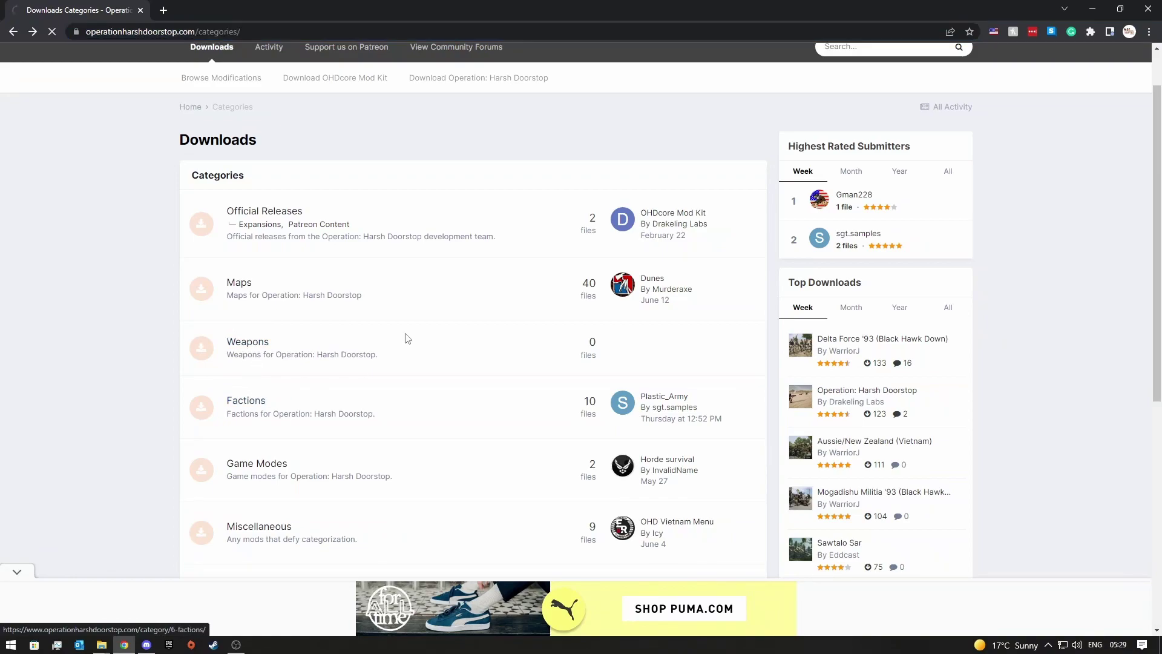
scroll(406, 338, down, 2)
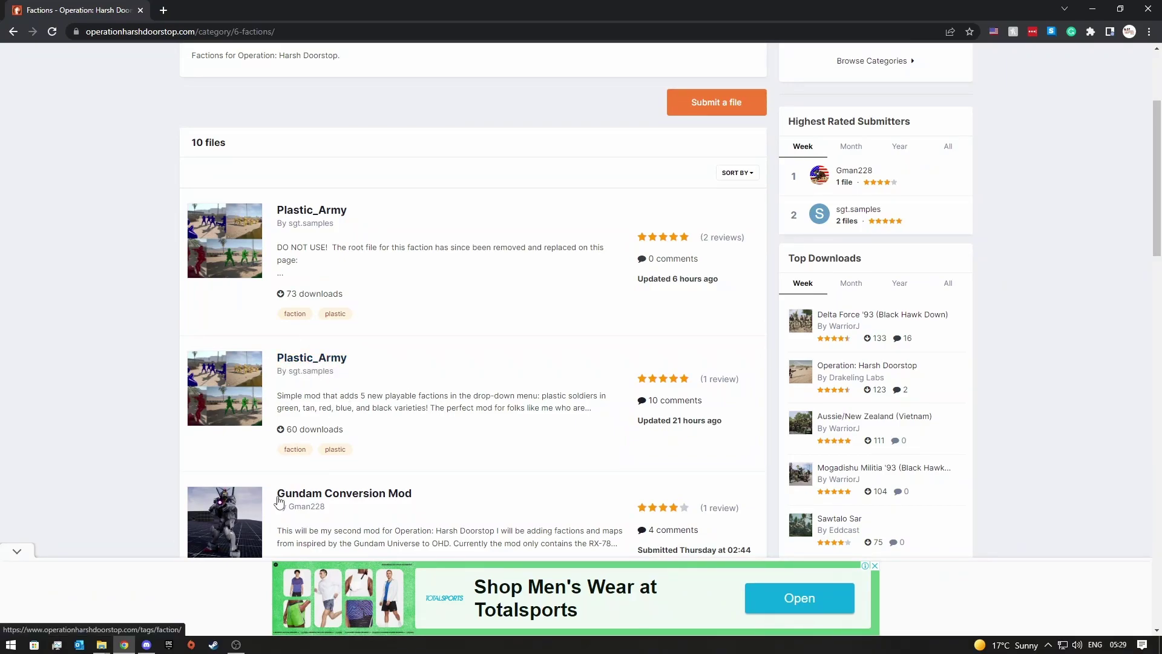
Open the second Plastic_Army entry and highlight its Plastic_Army 1.2 title
click(300, 362)
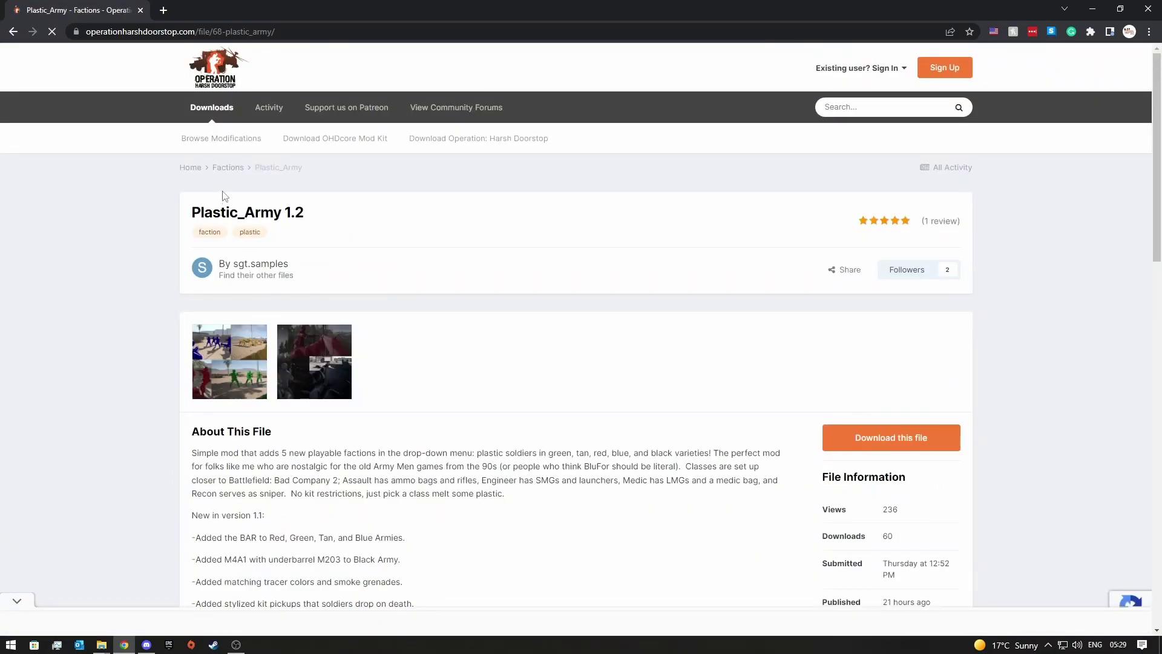
drag(189, 213, 315, 220)
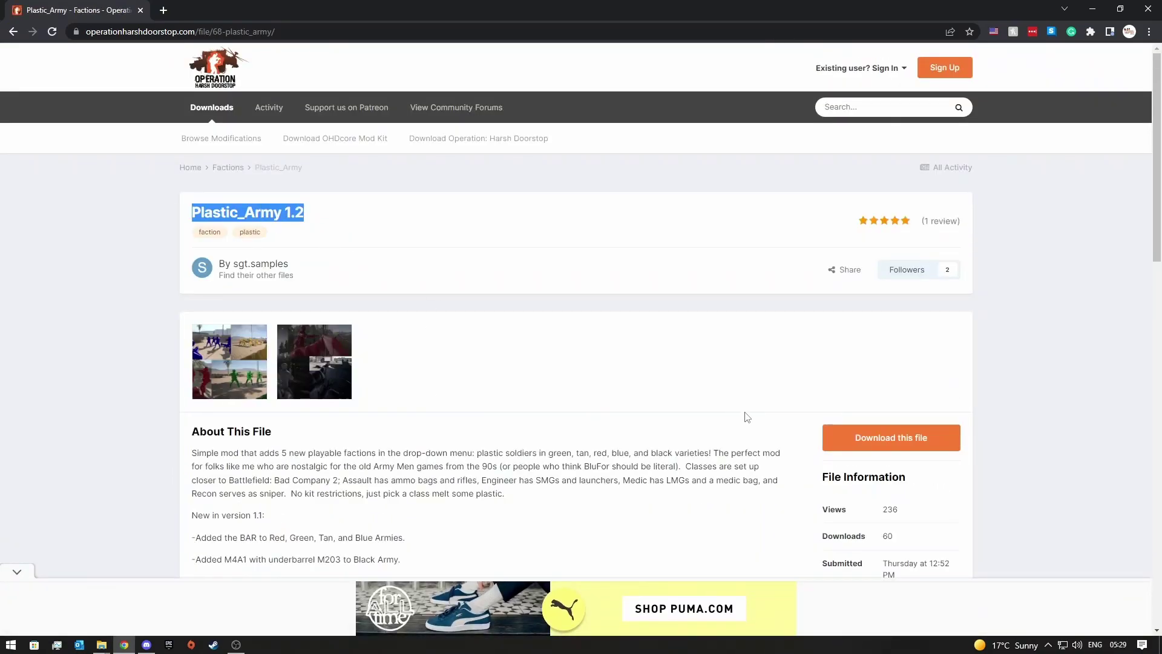
scroll(745, 417, down, 3)
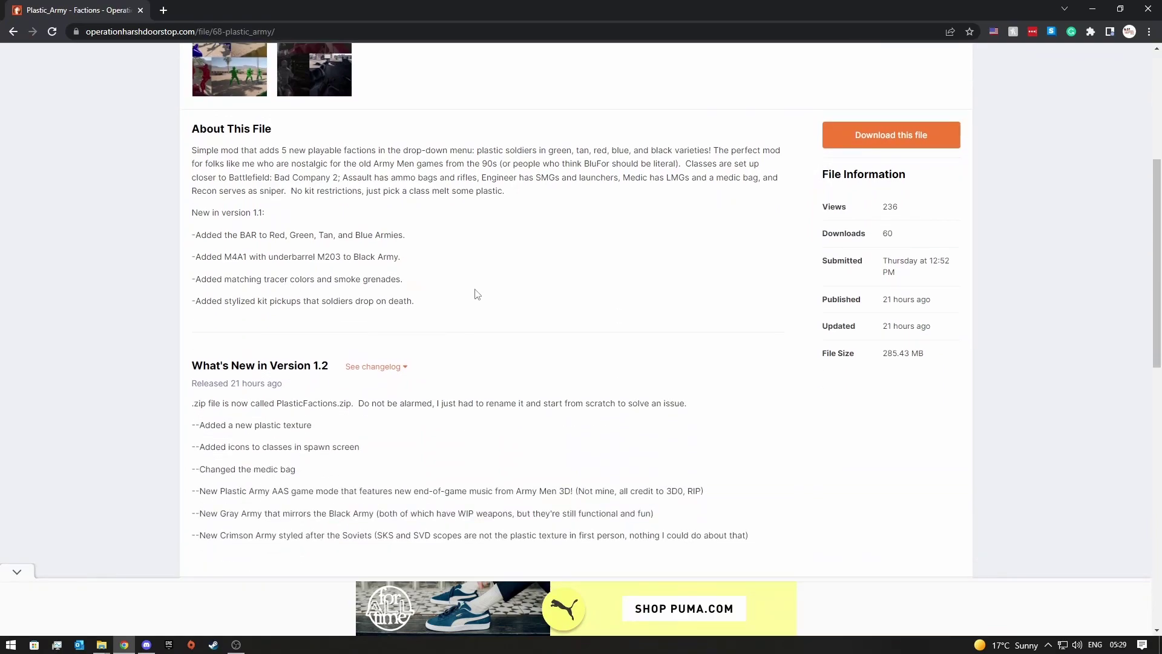
scroll(532, 361, up, 1)
scroll(532, 360, up, 1)
scroll(532, 361, up, 1)
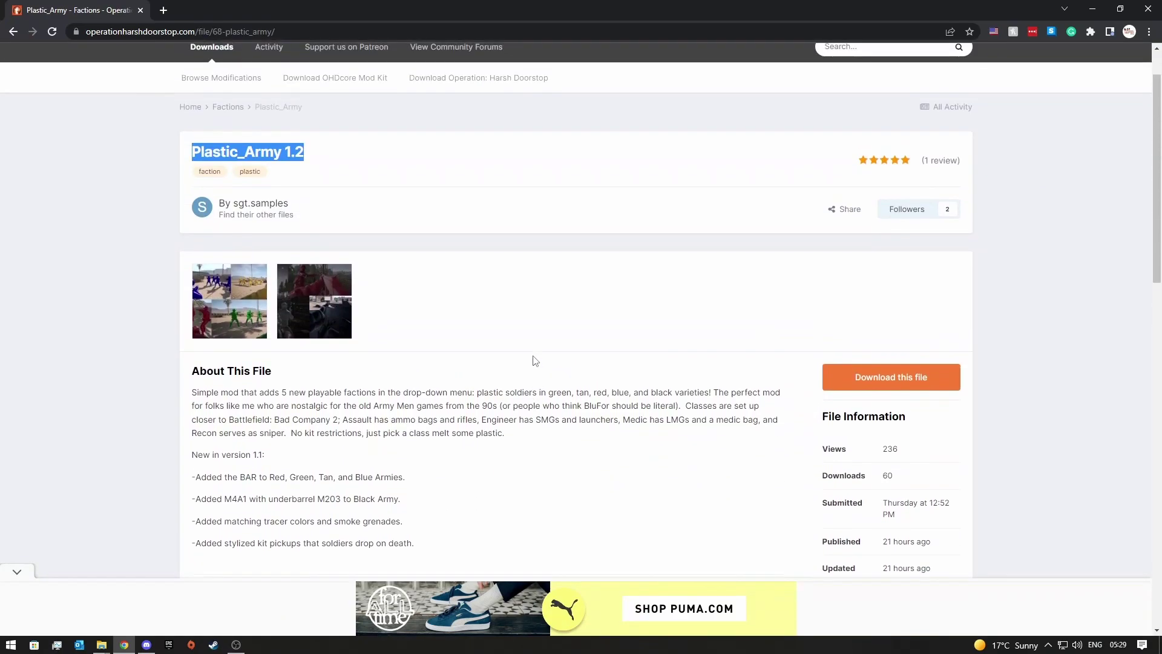
scroll(223, 380, down, 2)
scroll(223, 284, down, 2)
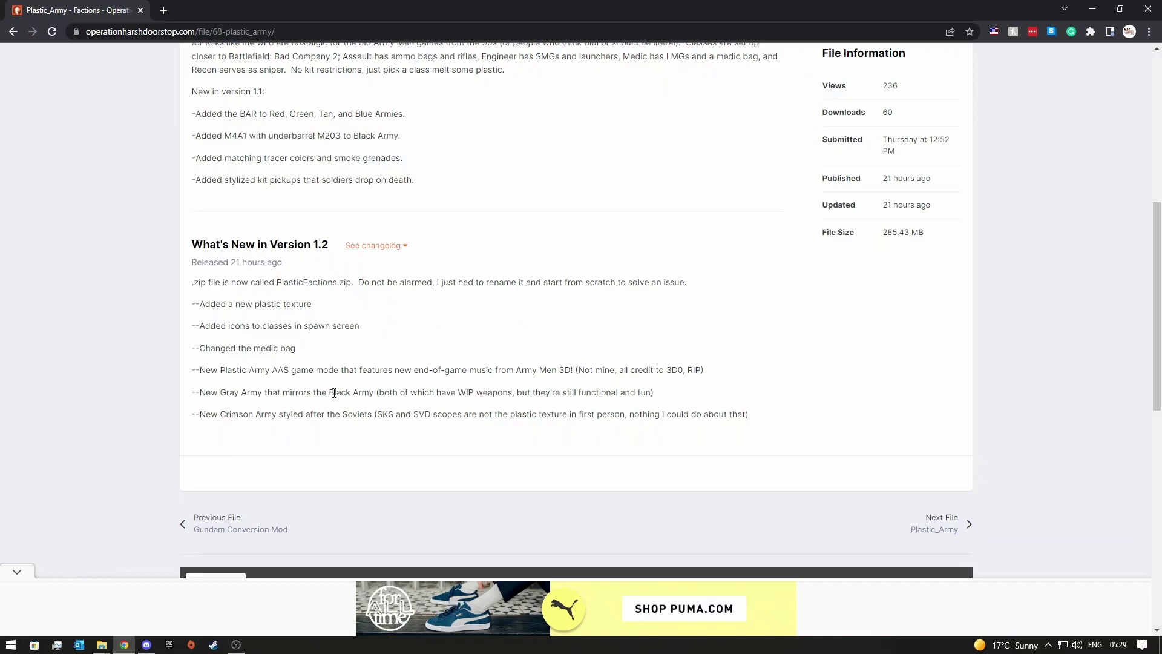
scroll(396, 414, up, 5)
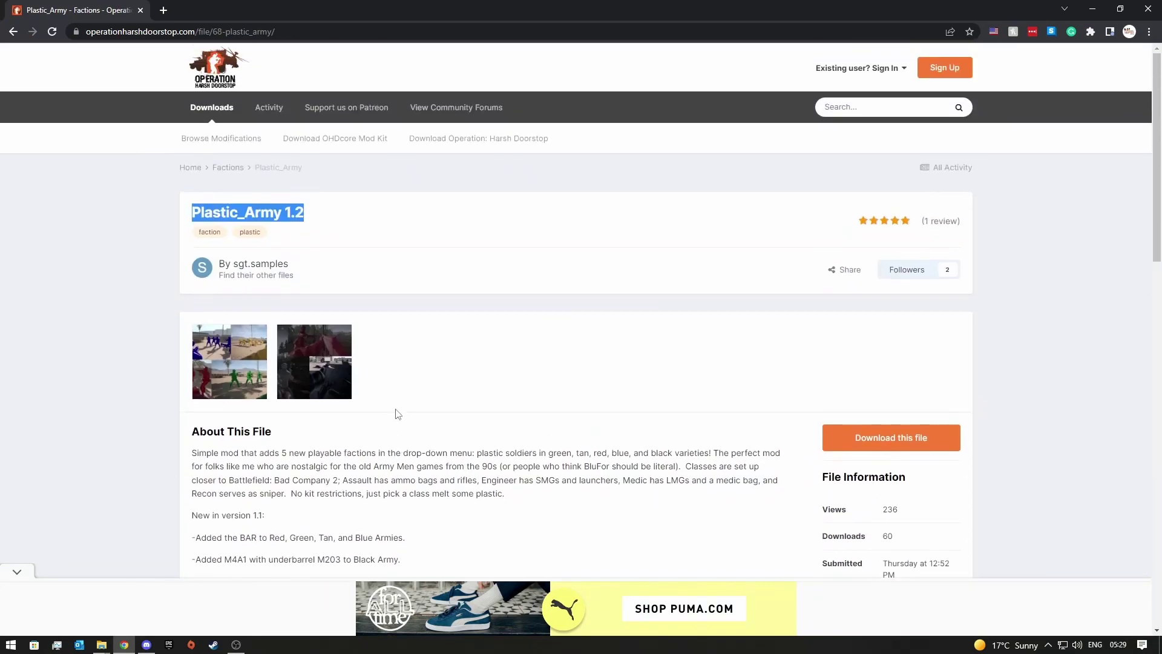
click(904, 443)
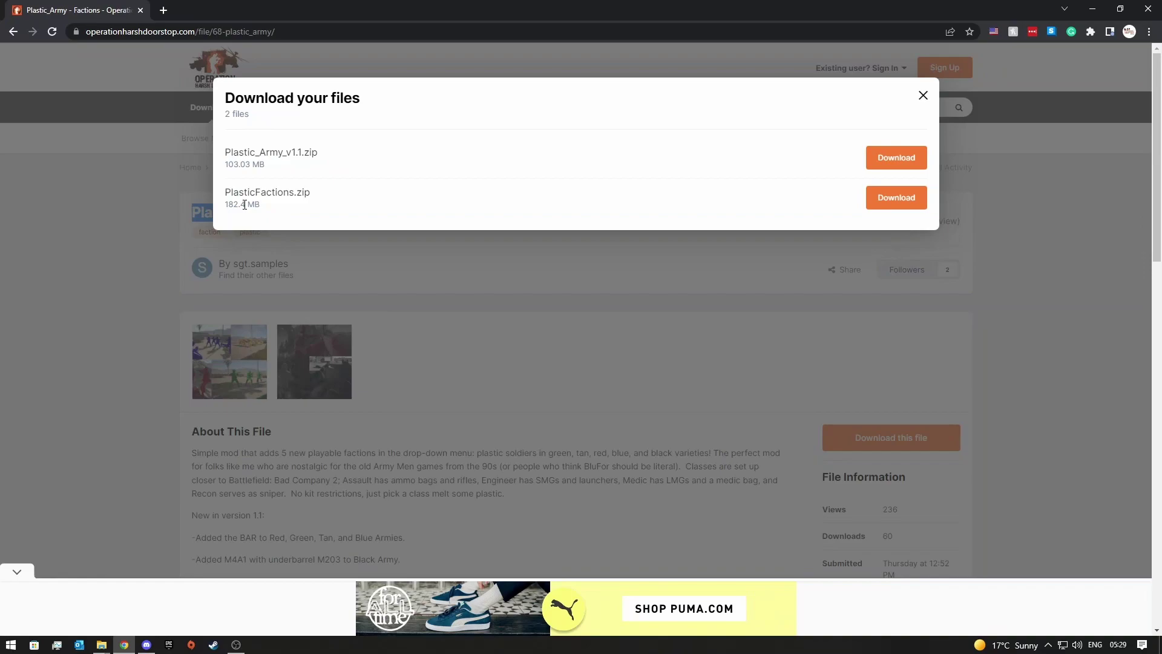
click(907, 201)
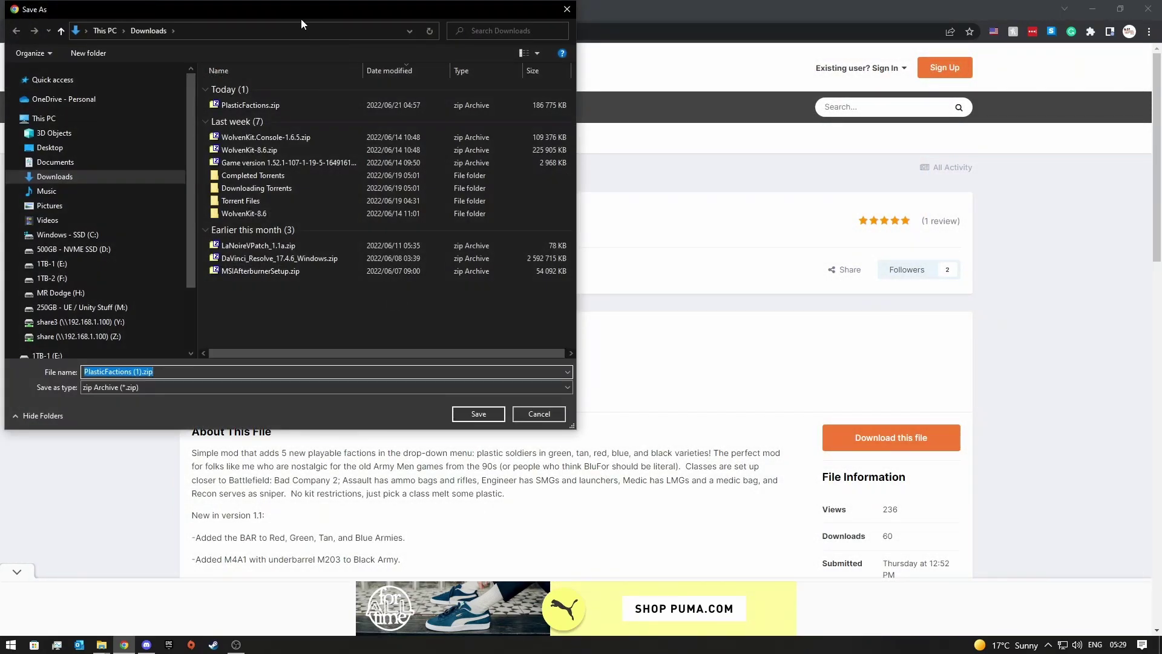
mouse_move(301, 19)
mouse_down()
mouse_move(649, 104)
mouse_move(547, 110)
mouse_up()
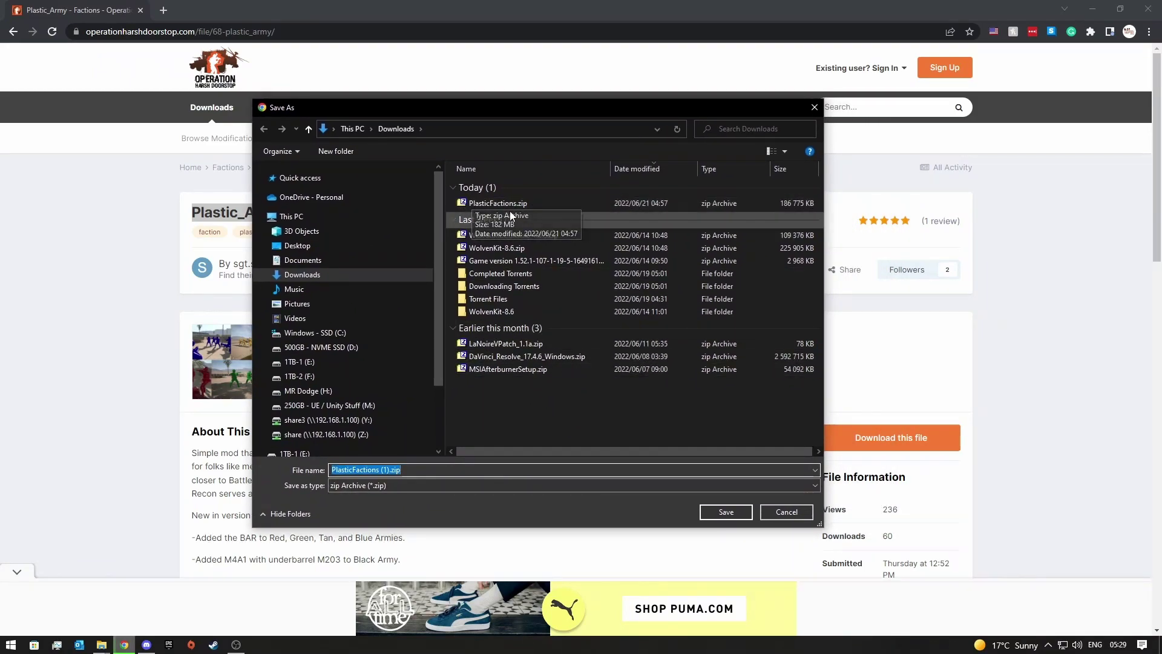
click(793, 515)
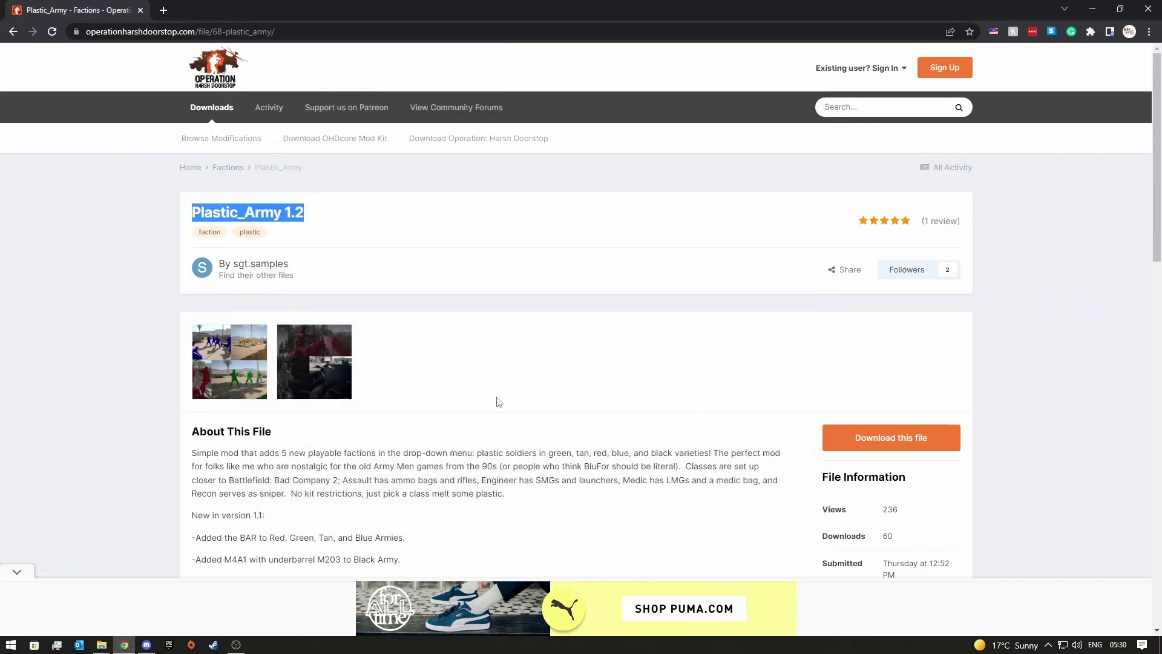
Switch to the HarshDoorstop game folder window and check its full path on drive F:
click(394, 230)
click(107, 642)
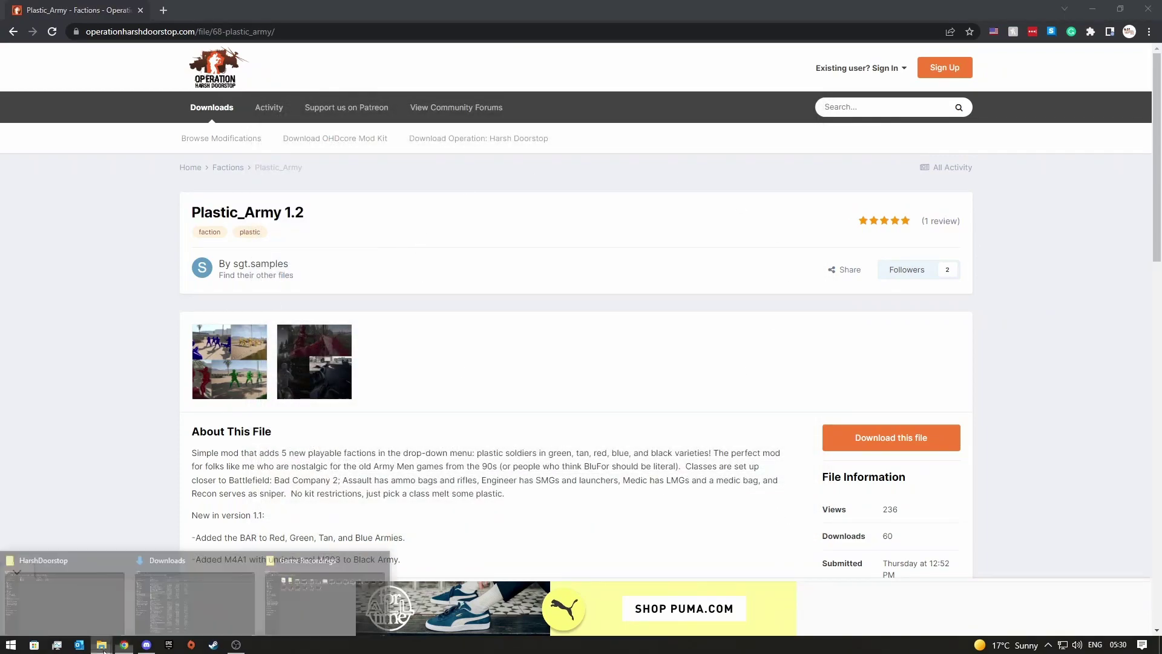
click(67, 600)
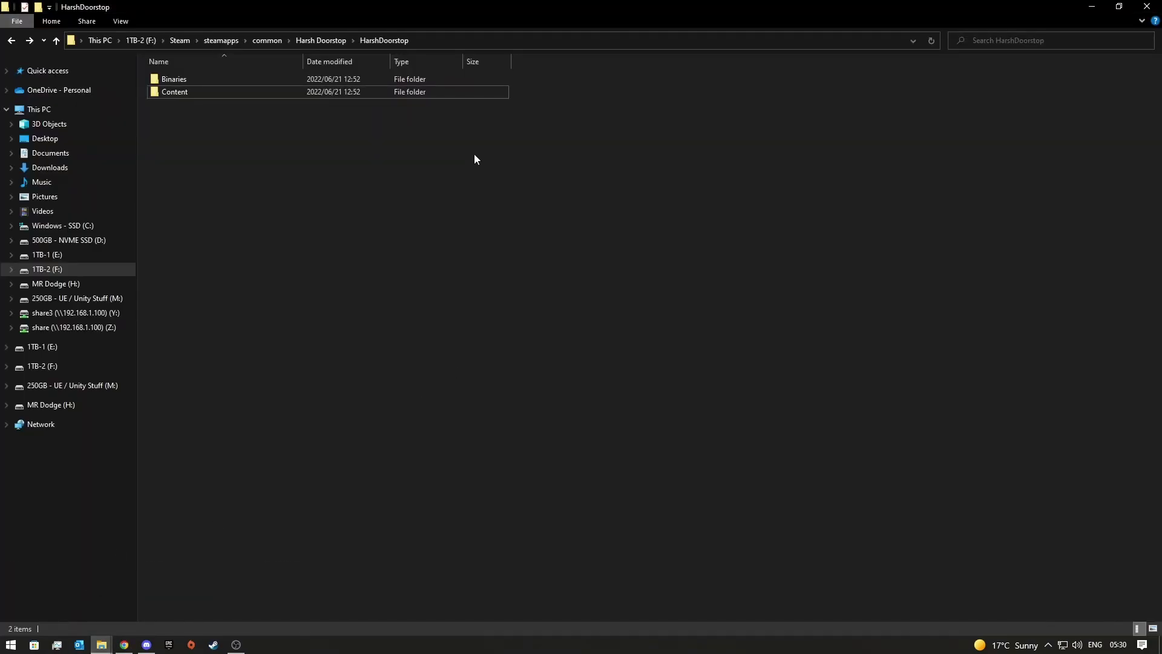
click(480, 41)
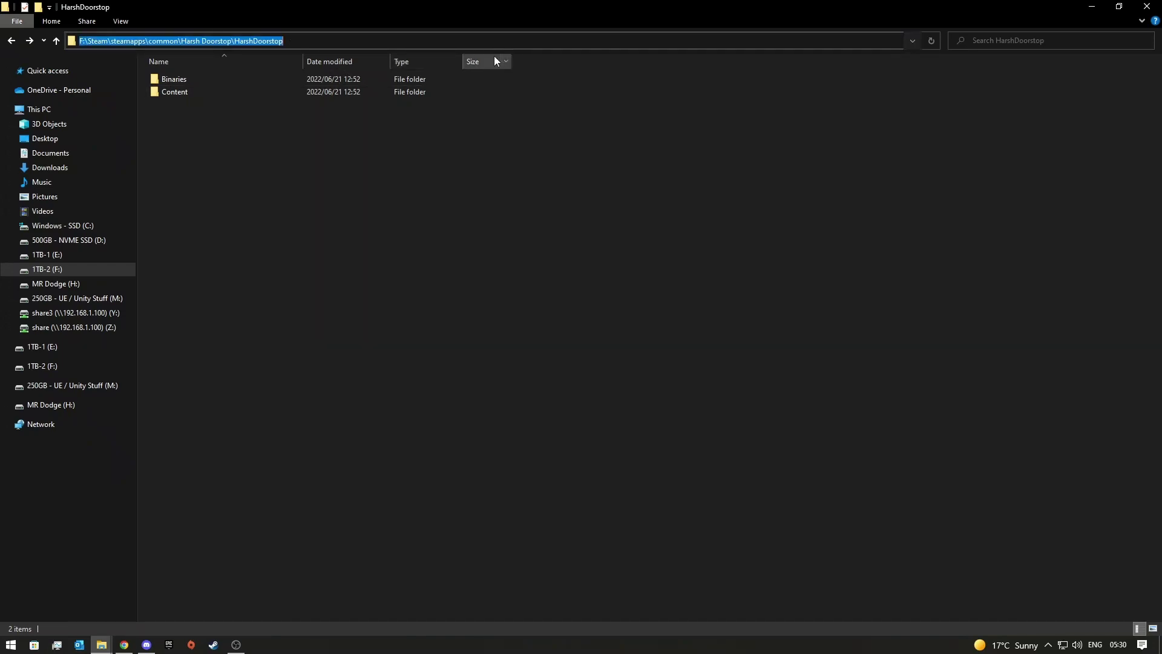
click(240, 179)
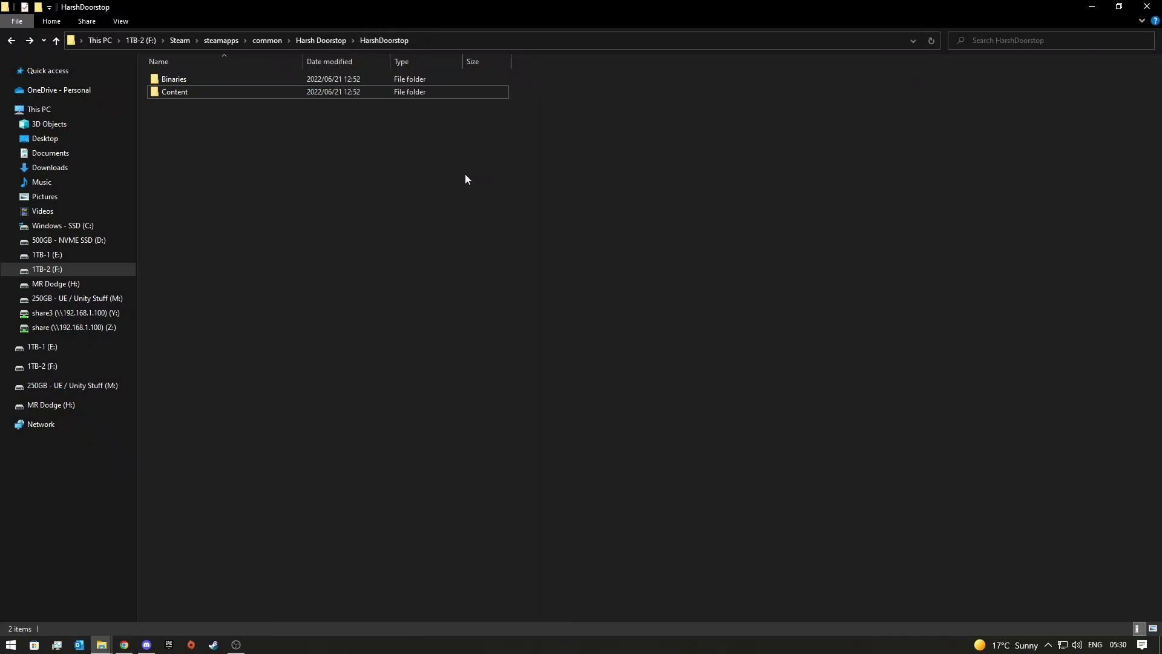
Go up to Harsh Doorstop, reopen HarshDoorstop with Binaries and Content, ready for a new item
key(alt+Up)
click(208, 136)
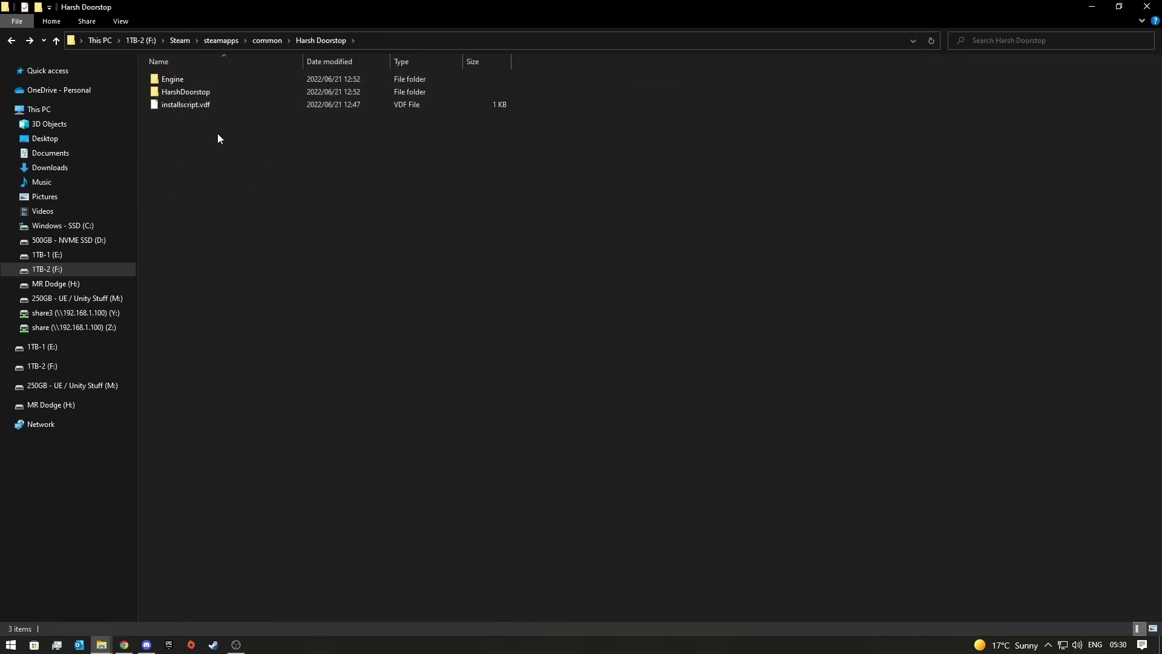
double_click(209, 90)
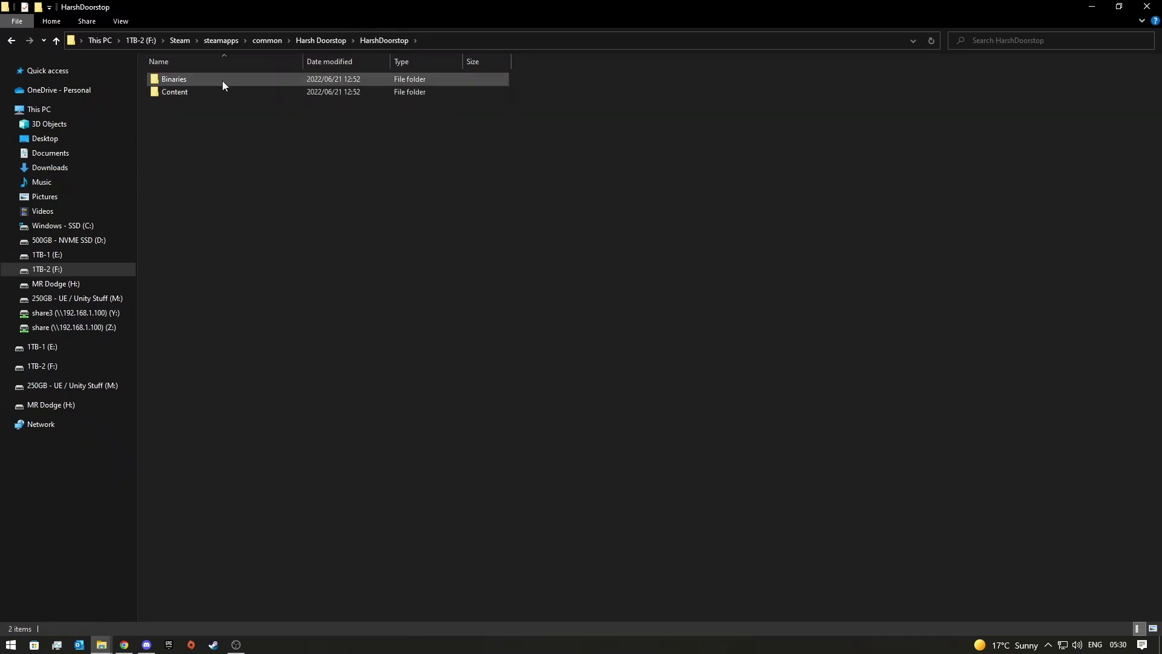
right_click(189, 145)
mouse_move(216, 331)
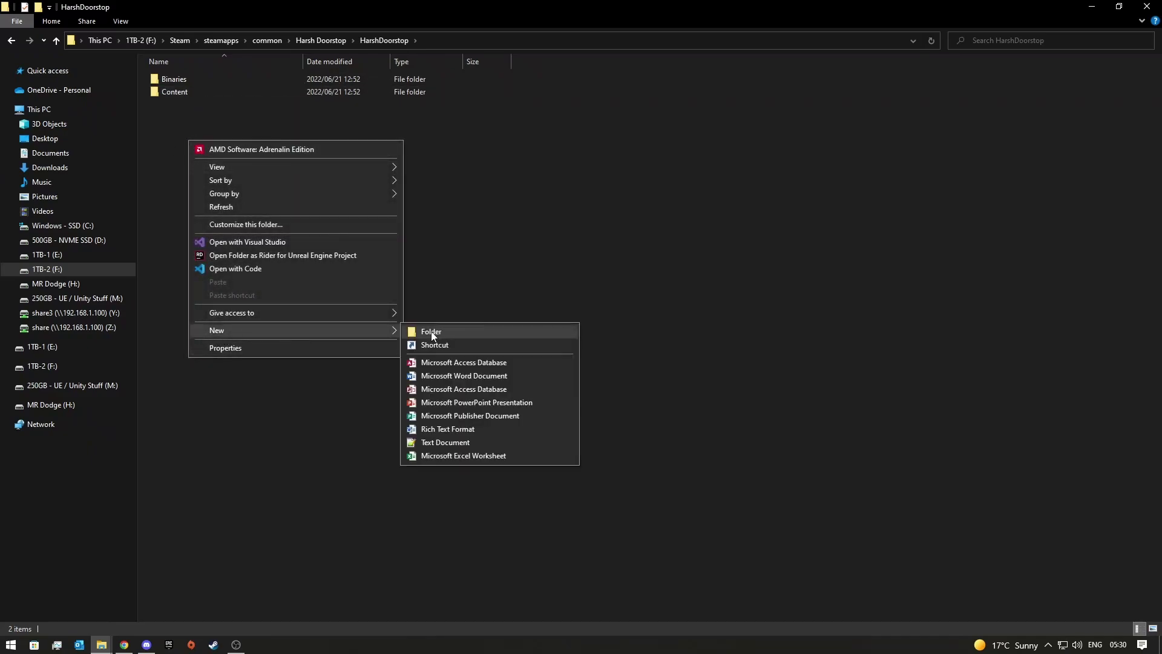
Create a new folder named Mods inside HarshDoorstop and go into it
click(431, 332)
text(Mo)
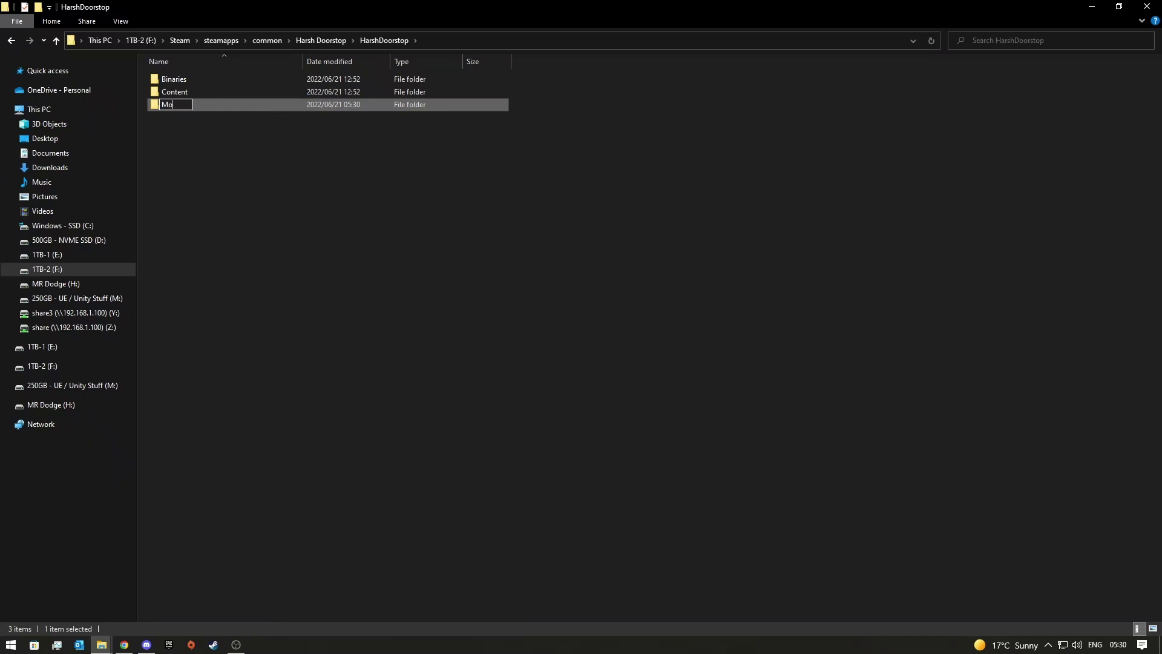
text(ds)
key(Return)
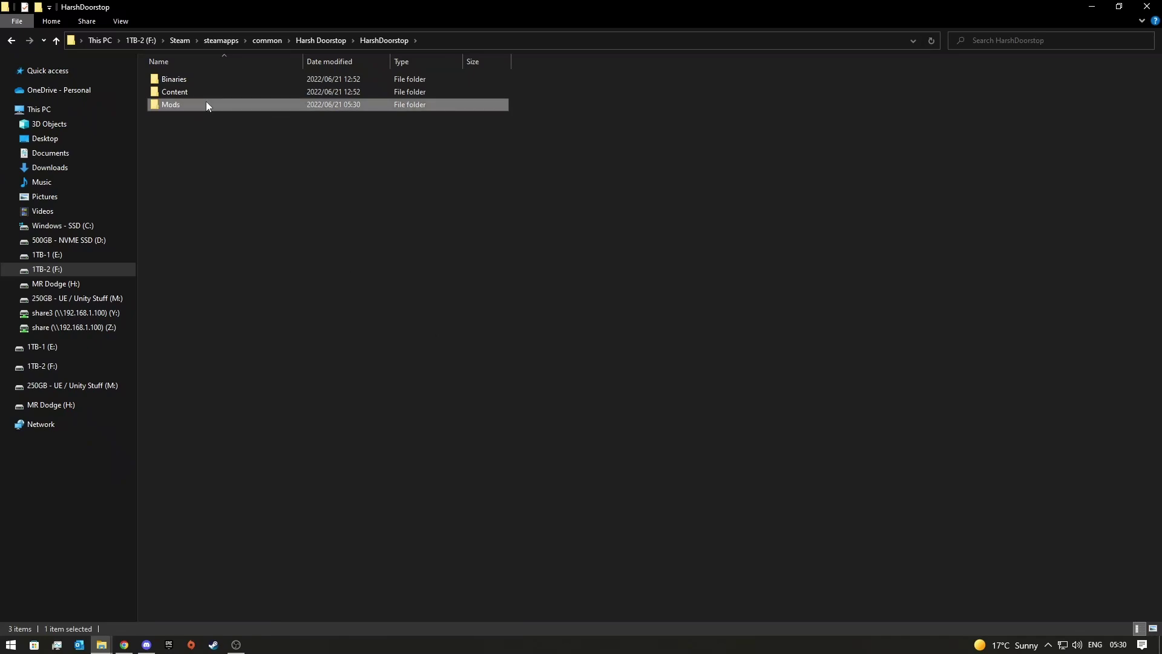
double_click(175, 106)
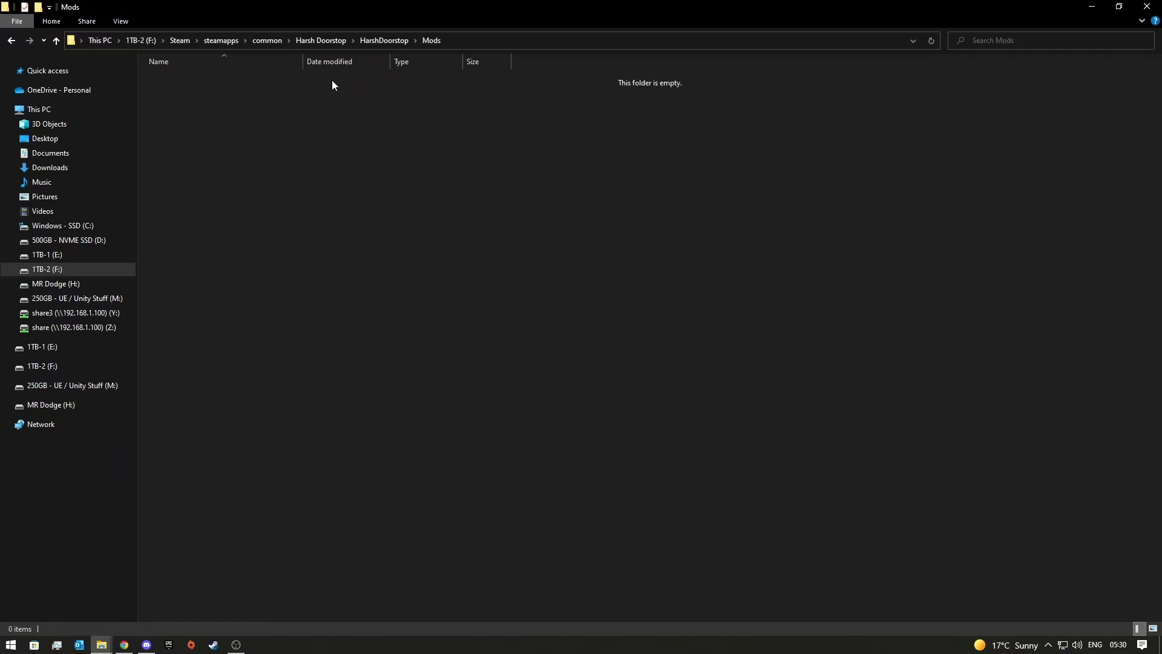
Copy the downloaded PlasticFactions.zip into the Mods folder
click(102, 645)
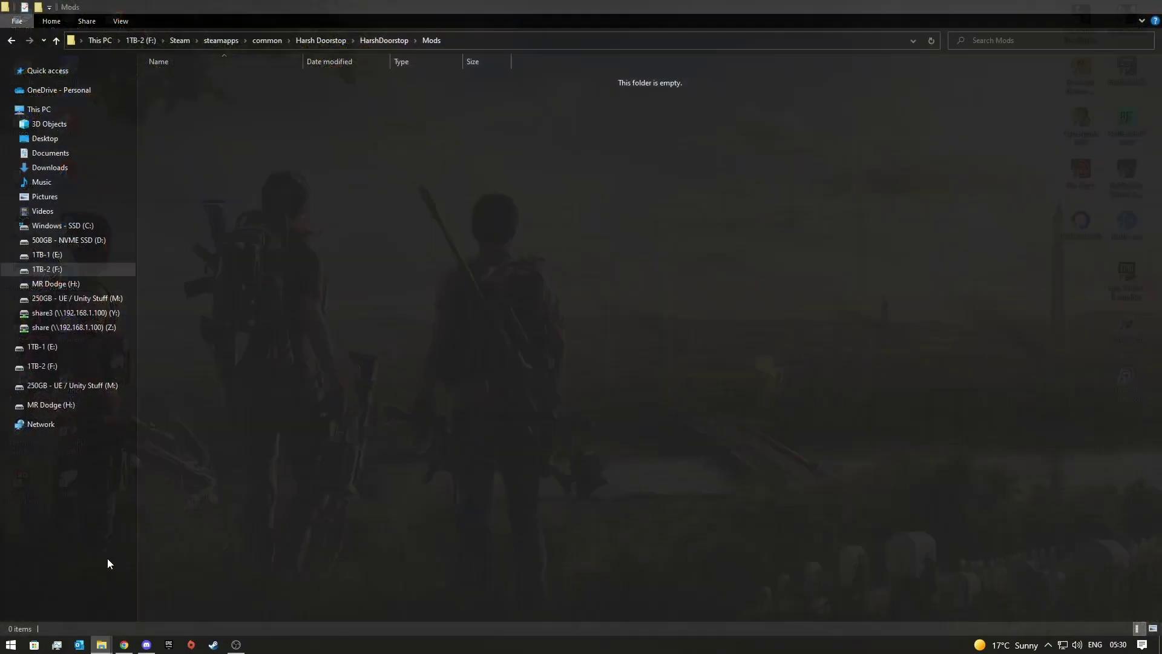
click(107, 559)
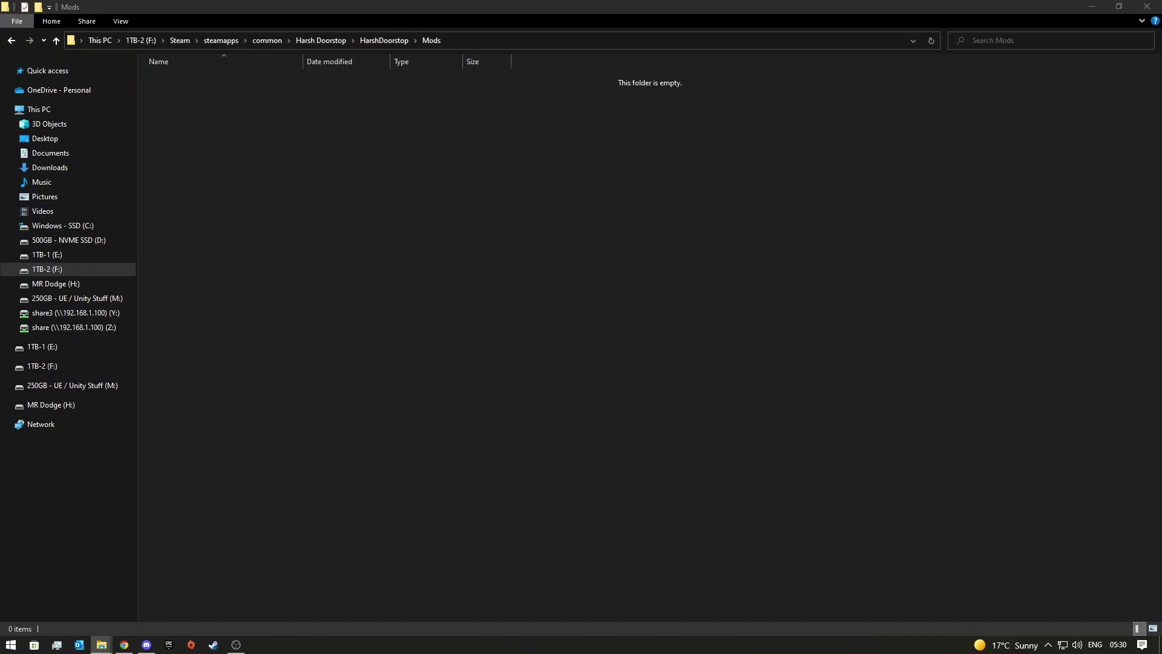
drag(0, 214, 346, 214)
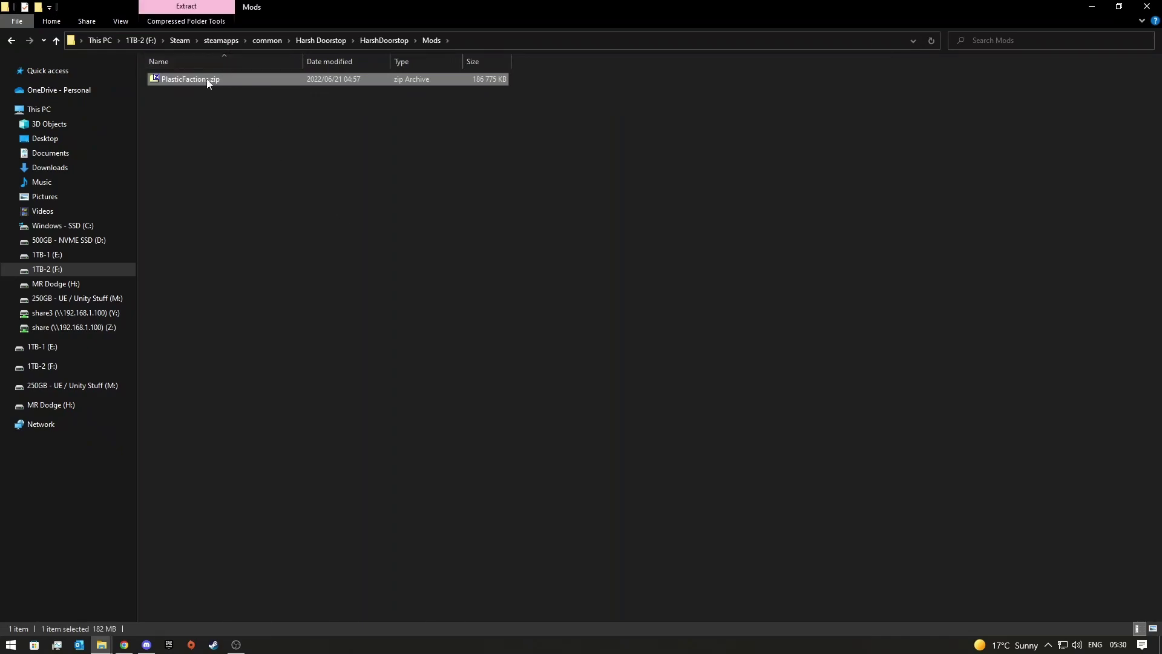
Extract PlasticFactions.zip with 7-Zip into a PlasticFactions folder inside Mods
right_click(206, 80)
click(195, 82)
right_click(195, 81)
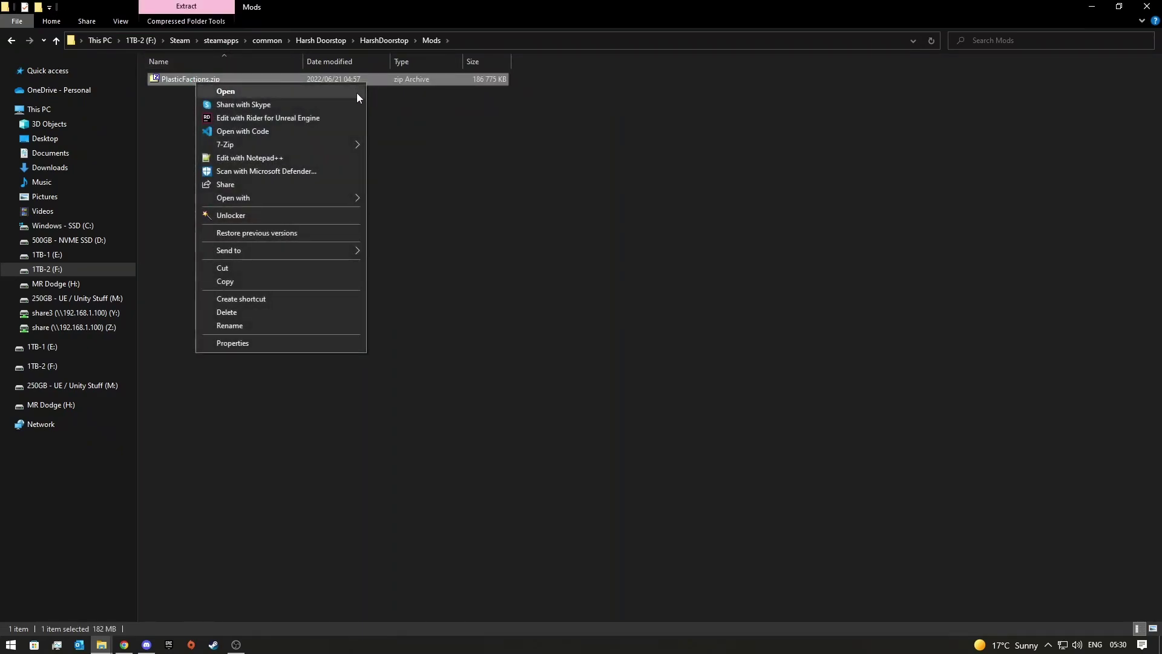
mouse_move(272, 145)
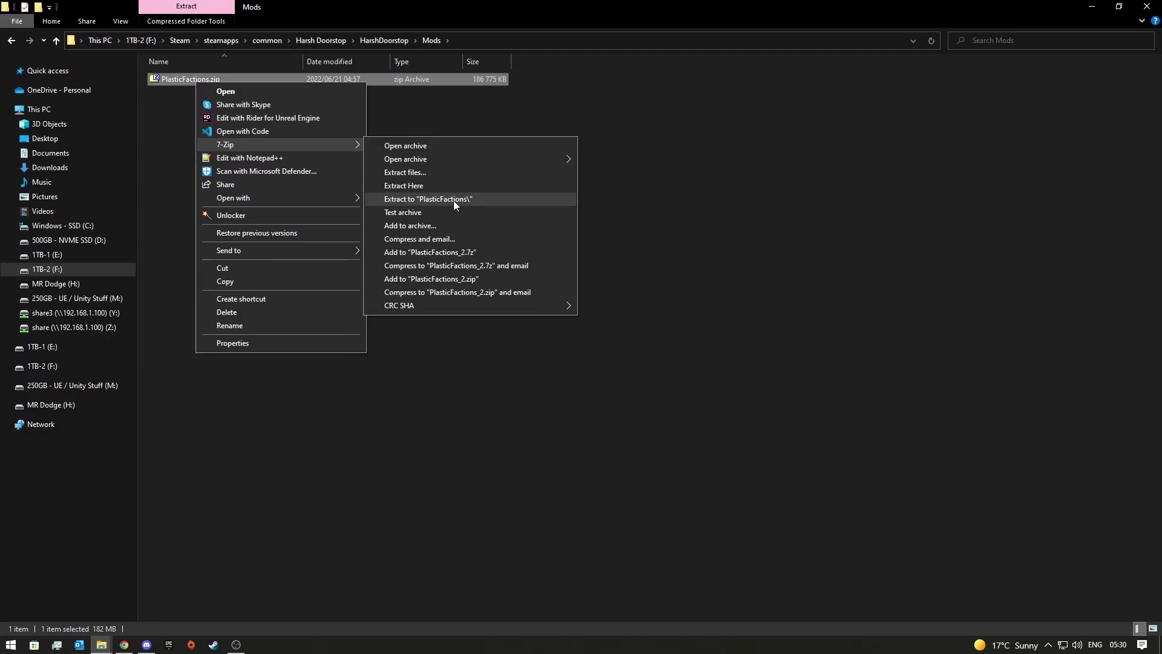
click(453, 201)
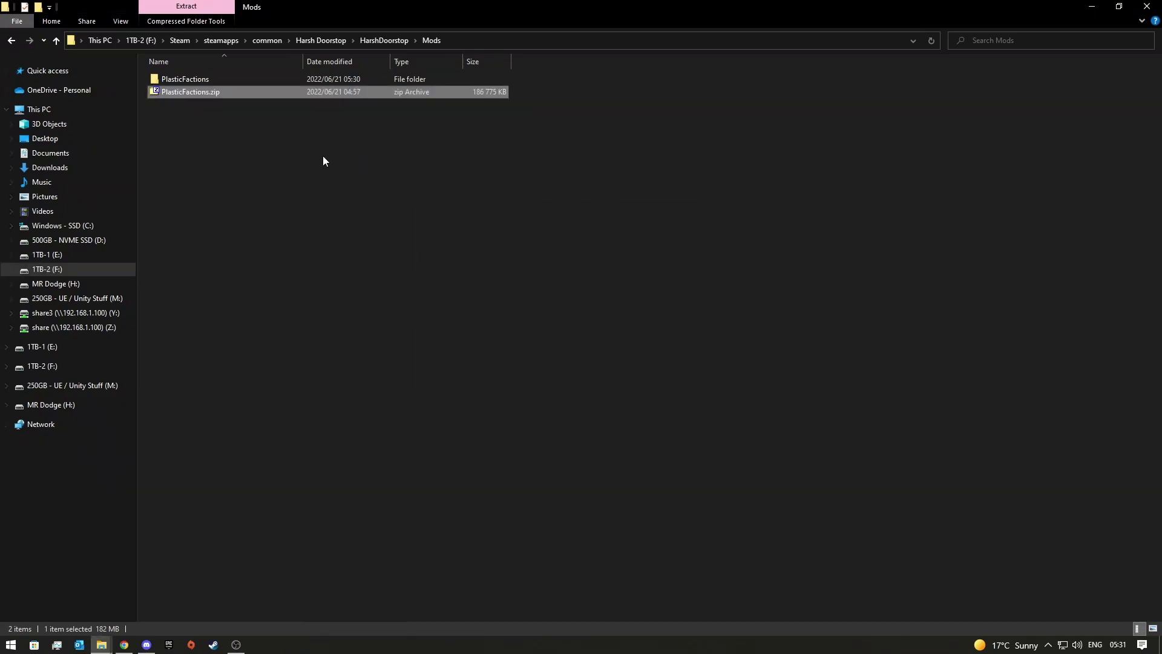
Delete PlasticFactions.zip and look inside the extracted PlasticFactions folder and its Content
right_click(195, 95)
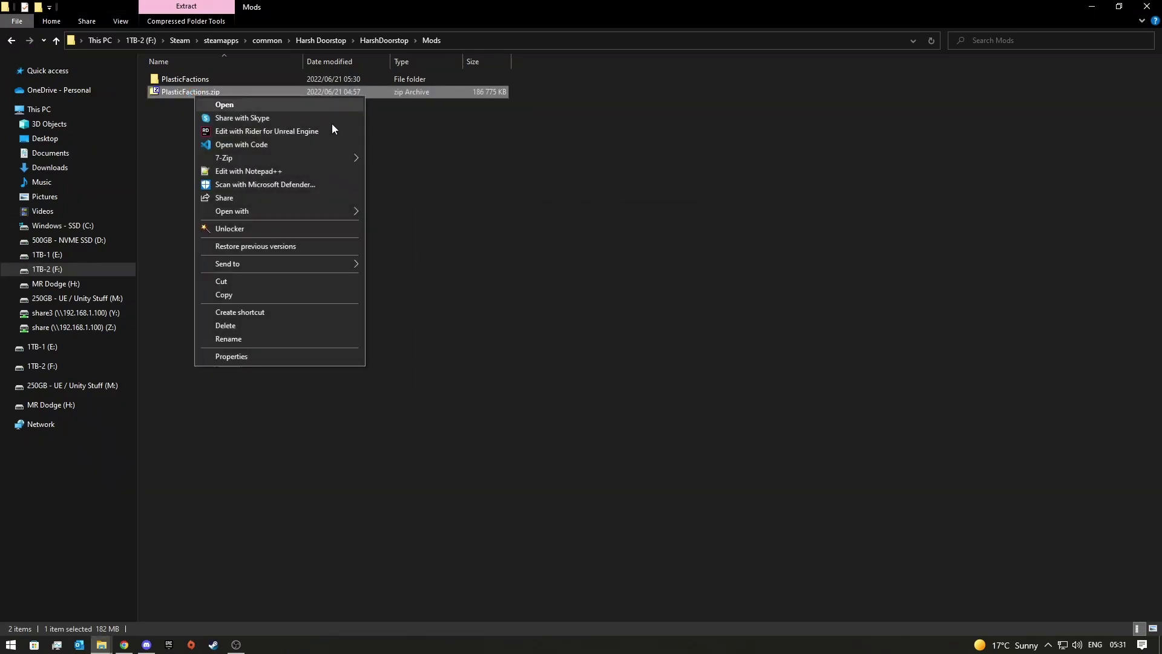
click(231, 323)
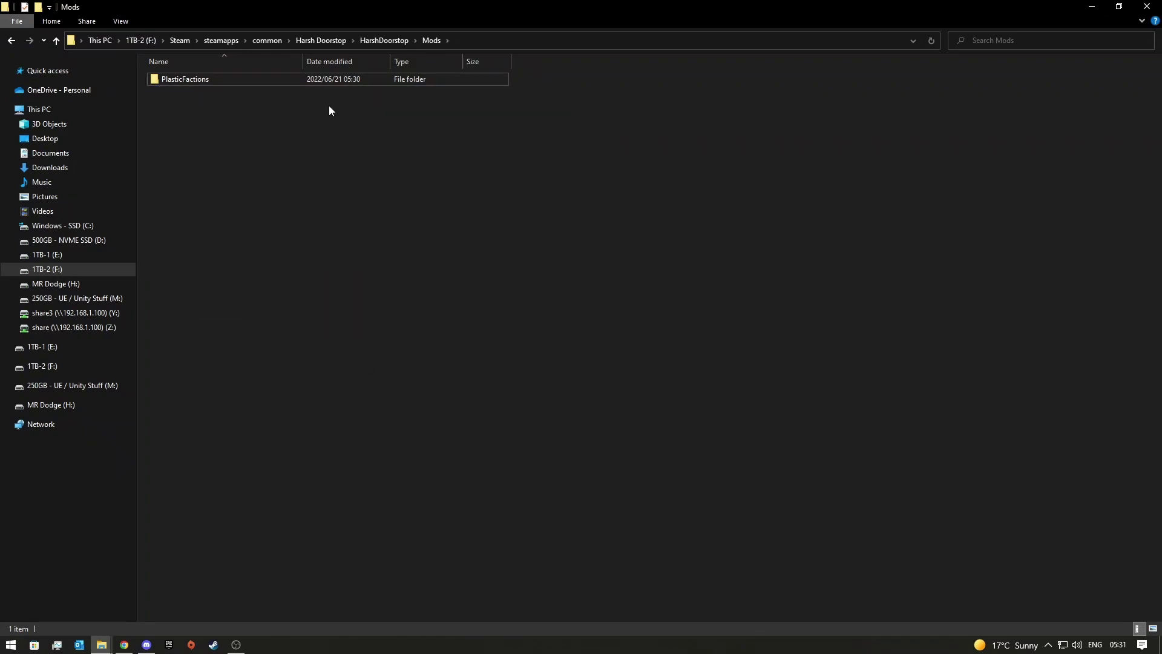
double_click(217, 79)
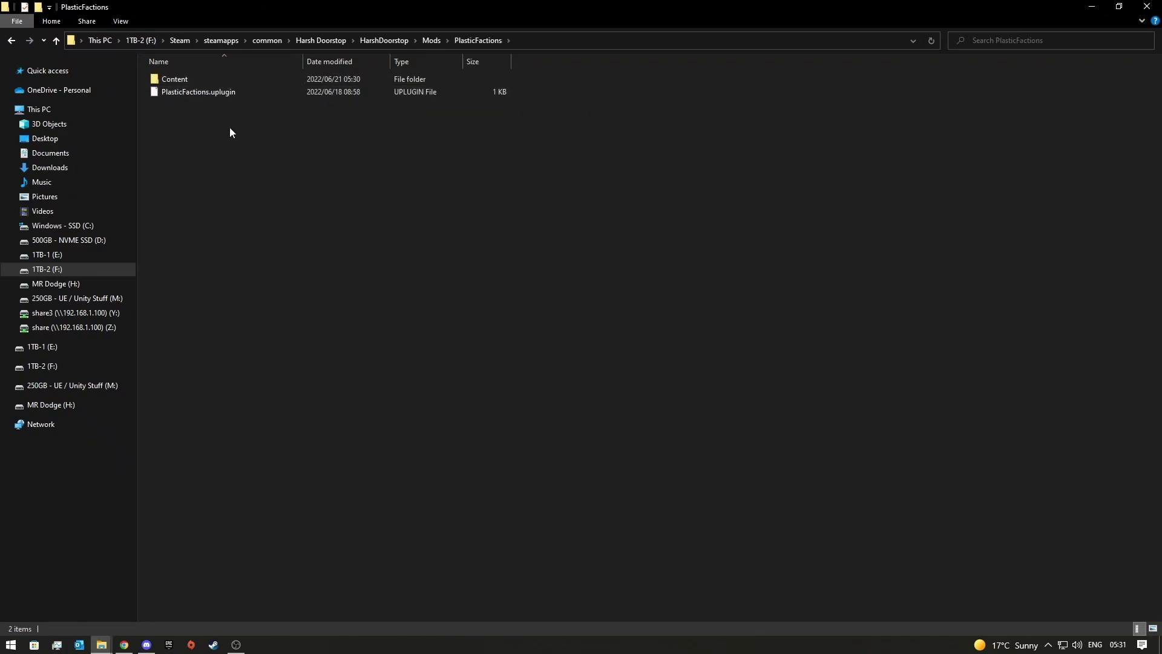
double_click(188, 80)
Navigate back up and reopen Mods to confirm only the PlasticFactions folder remains
key(alt+Left)
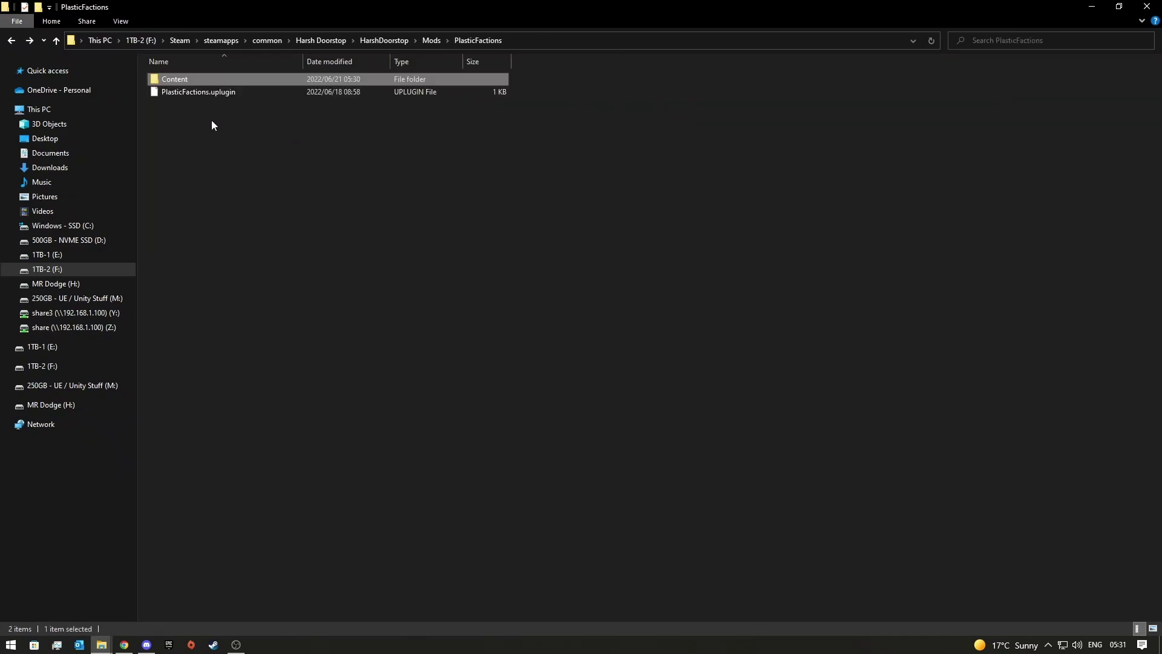
key(alt+Left)
key(alt+Left)
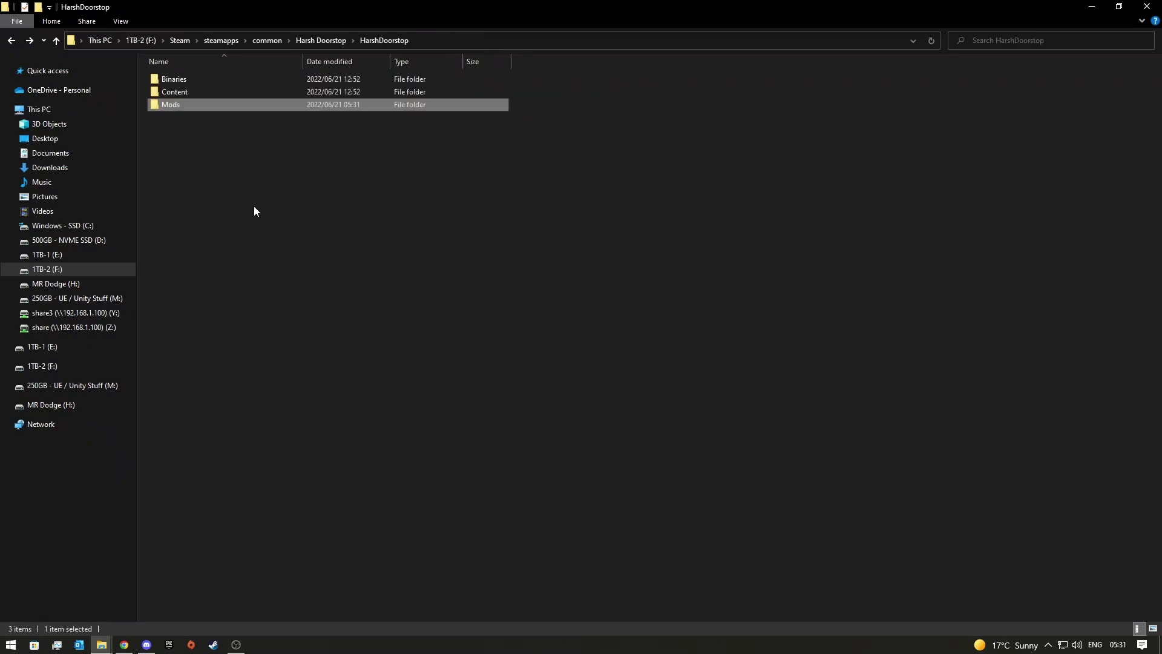
double_click(178, 106)
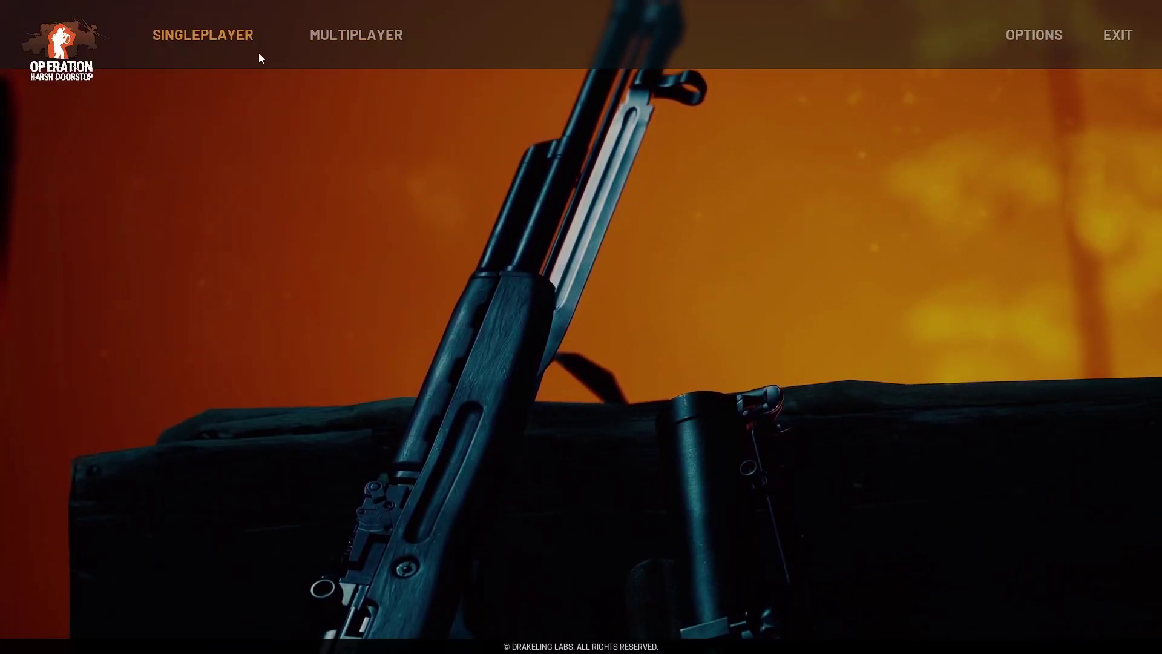
Set up a singleplayer Plastic Army AAS match on Training Grounds with bots off
click(187, 36)
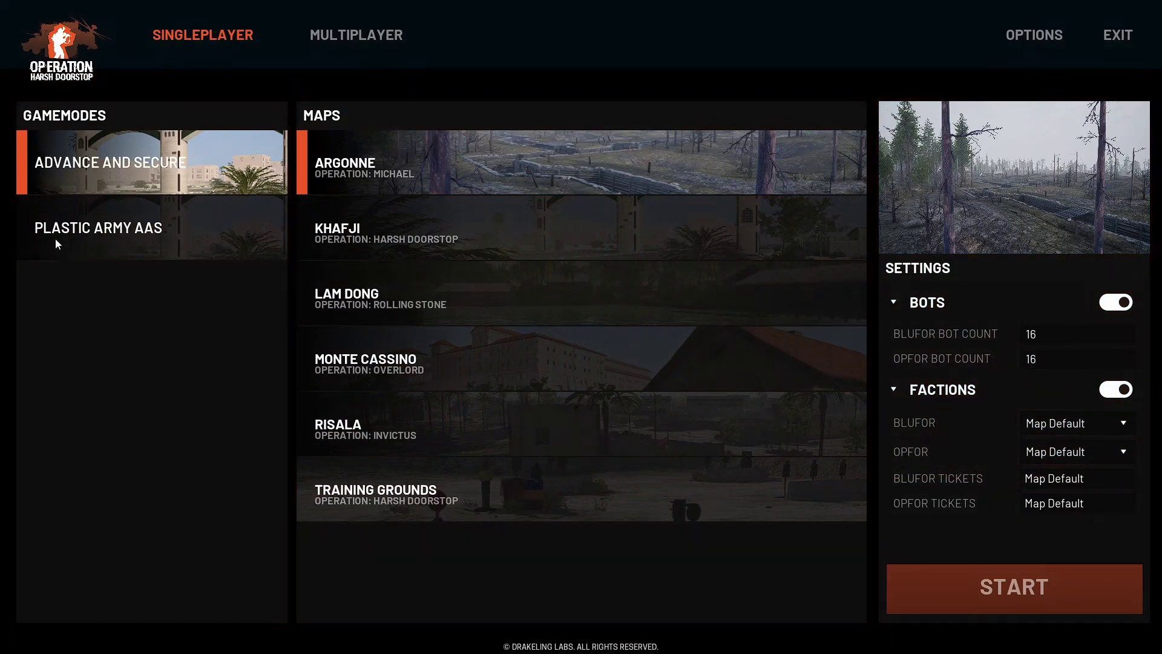
click(59, 235)
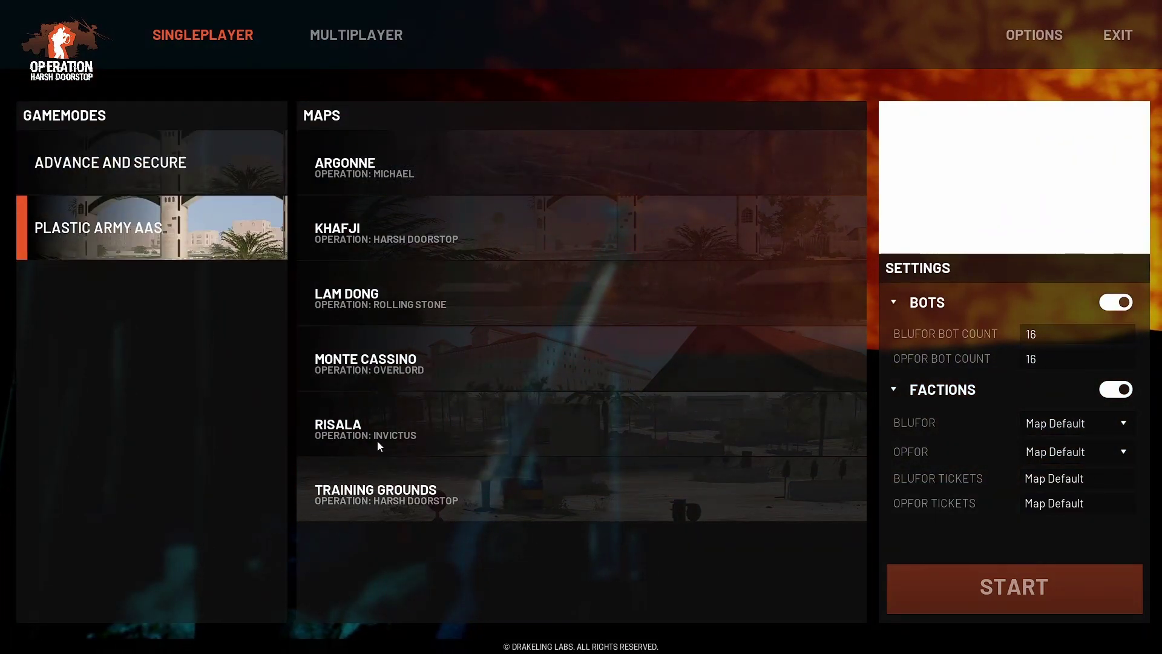
click(414, 499)
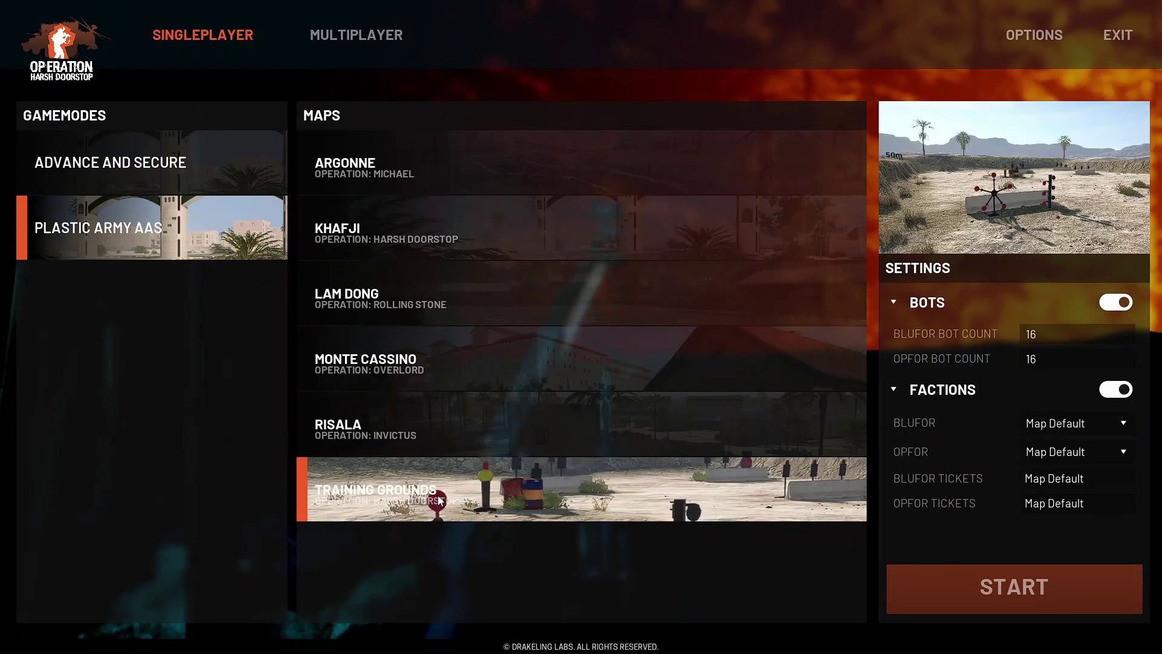
click(1113, 307)
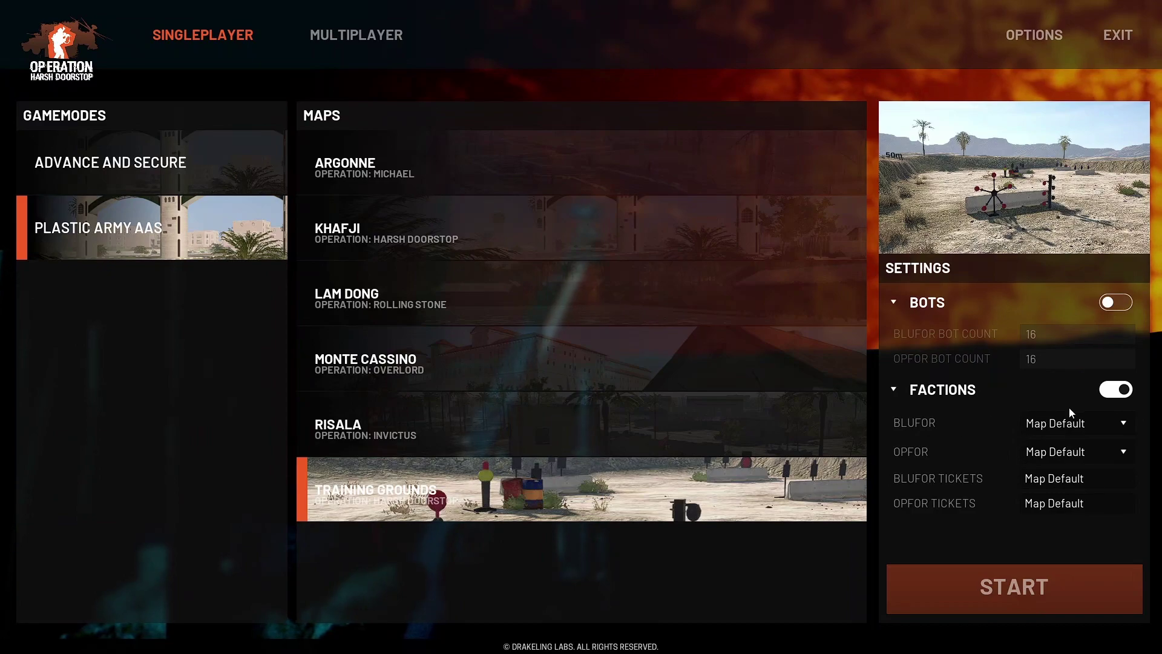
Set BLUFOR to Plastic Soldiers (Blue) and OPFOR to Plastic Soldiers (Red)
click(1062, 427)
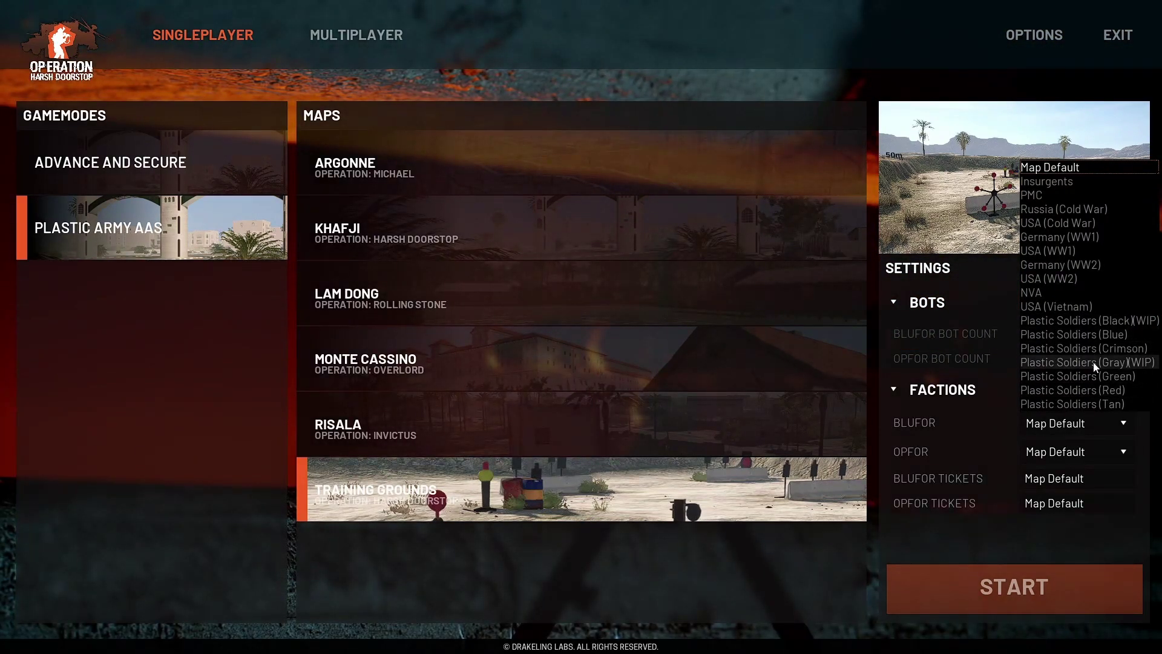
click(1078, 336)
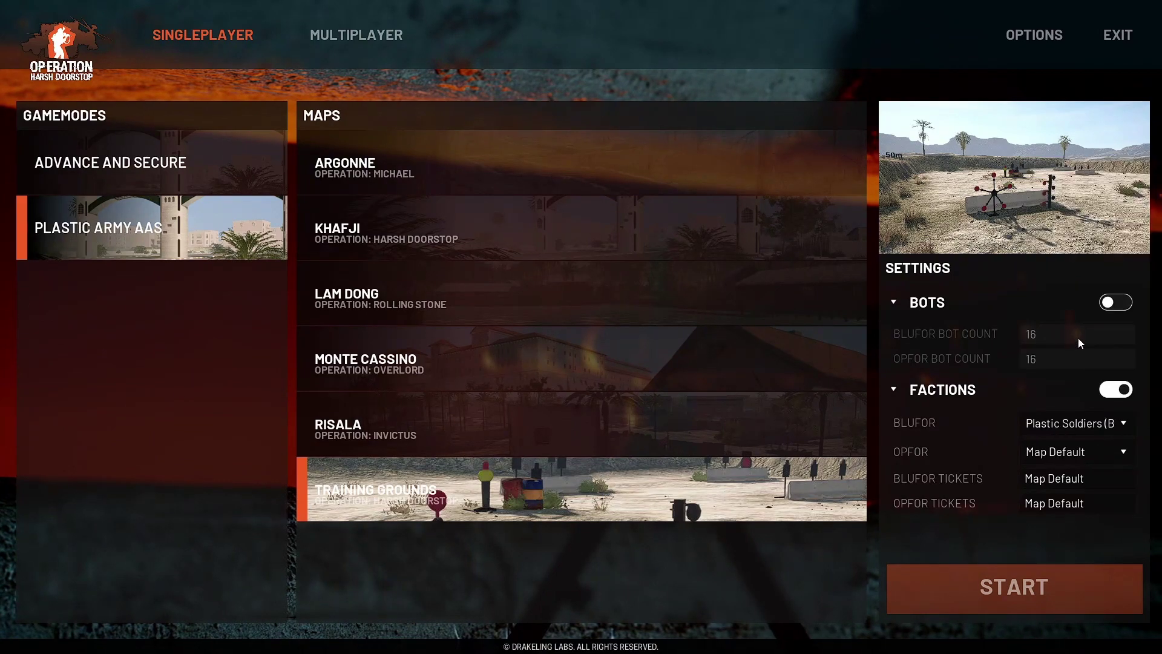
click(1058, 452)
click(1069, 417)
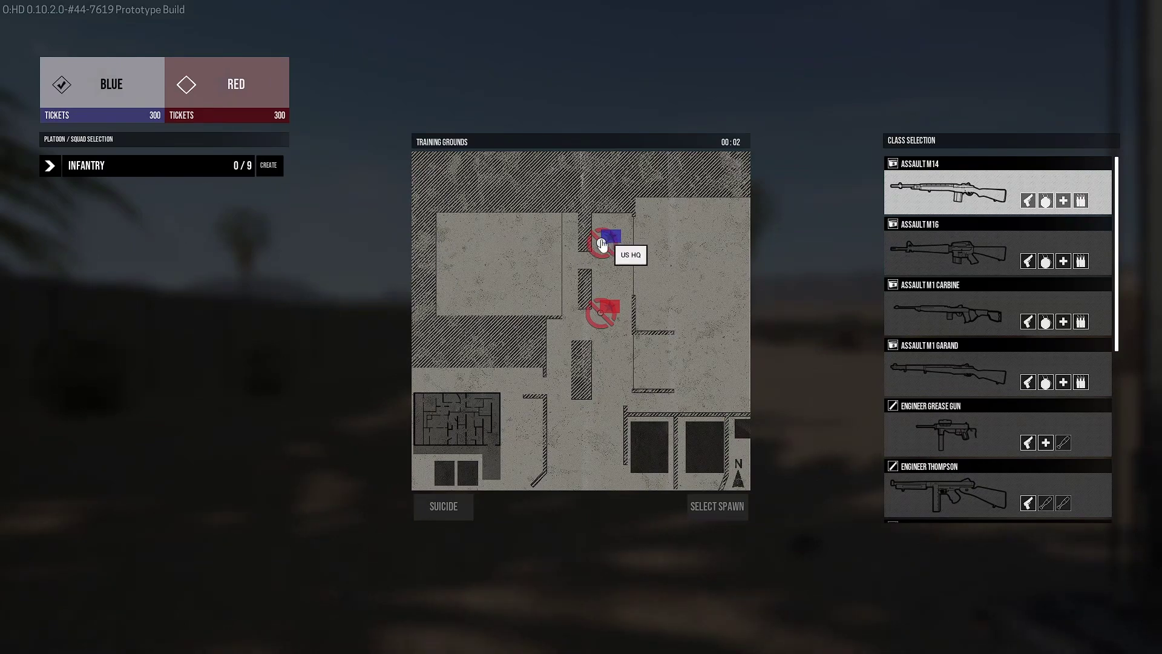
Join the Red team, pick the red base spawn and the Assault M16 class
click(214, 86)
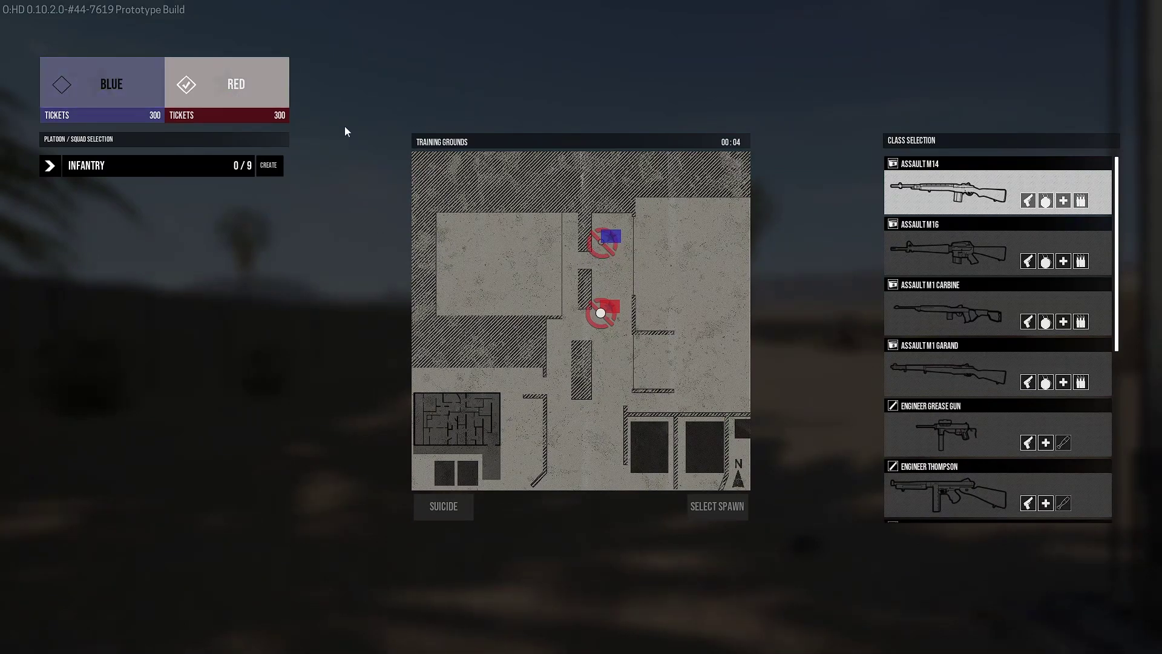
click(600, 313)
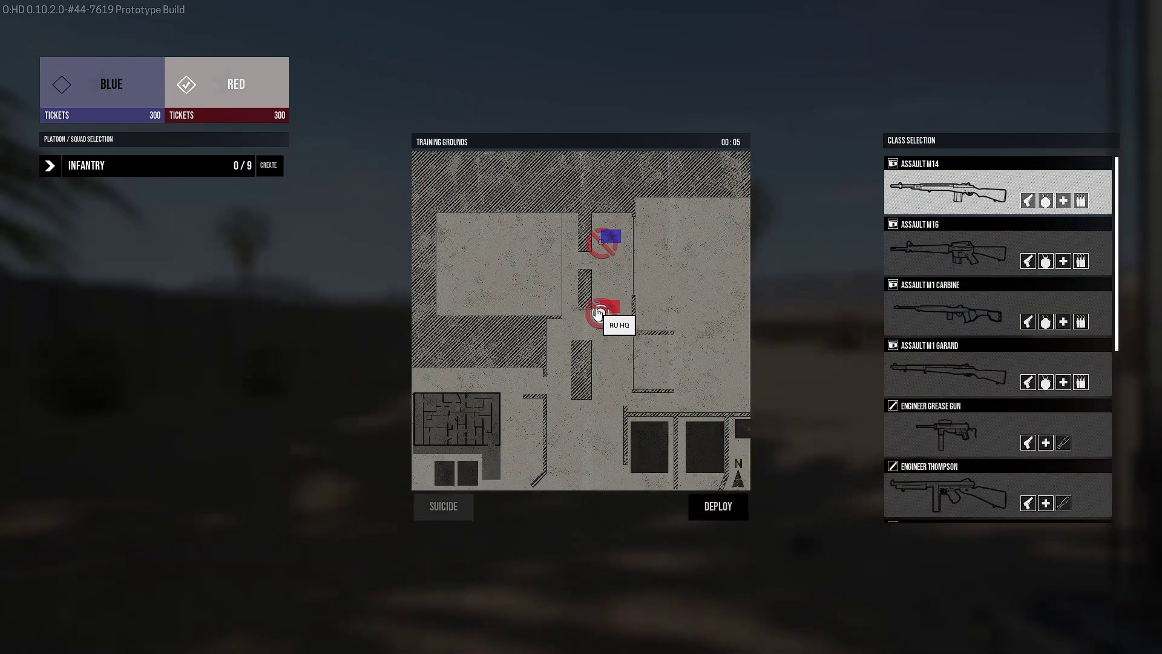
click(994, 260)
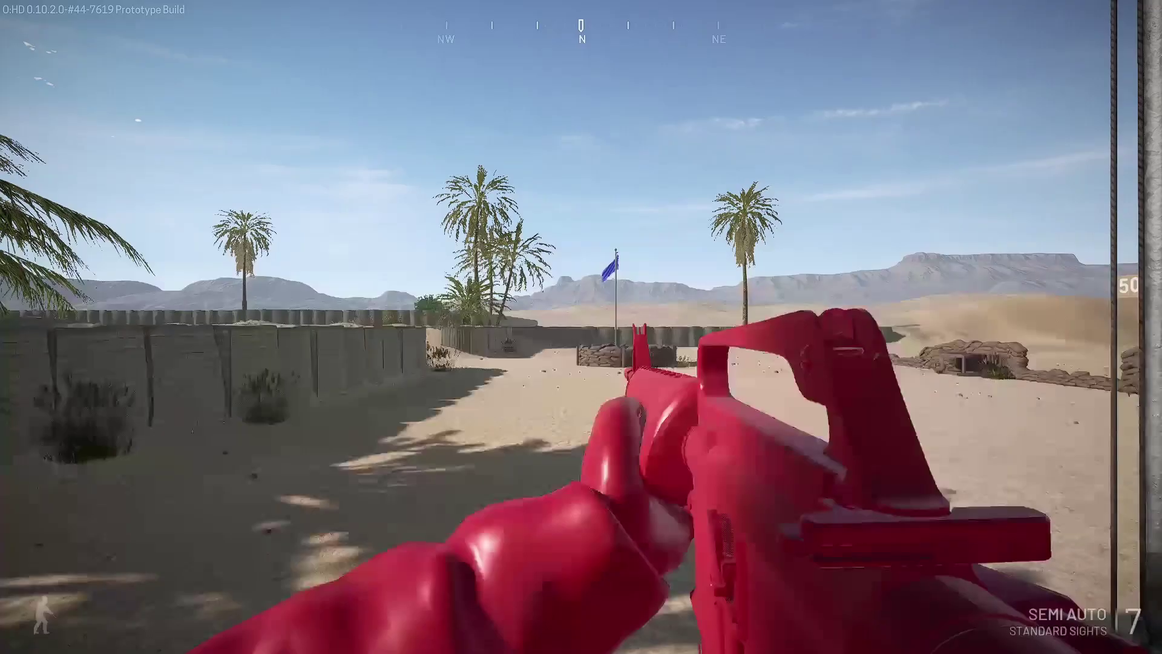
Walk around Training Grounds past the sandbags and targets toward the red flag, then pause
key(w)
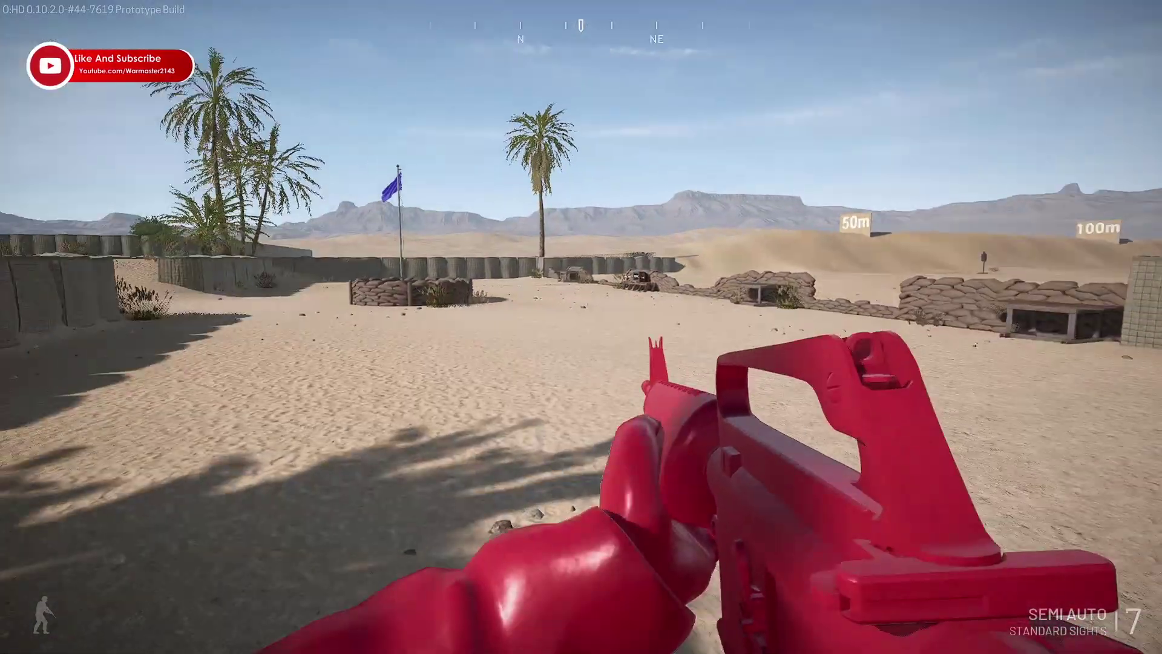
key(shift+w)
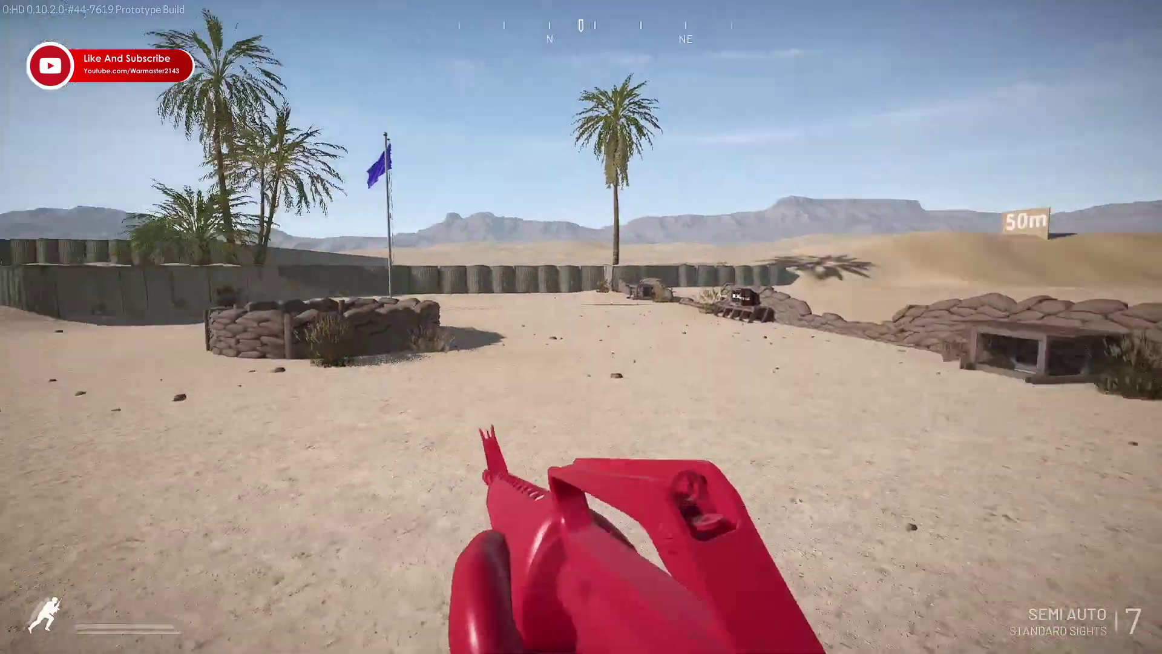
key(w)
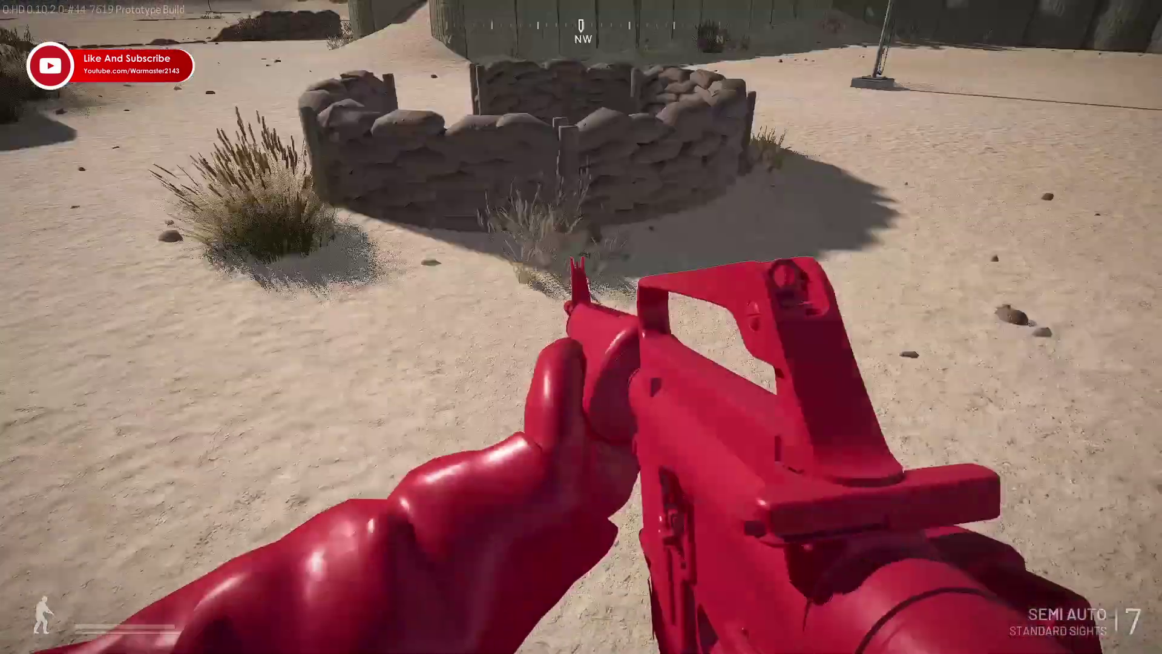
key(w)
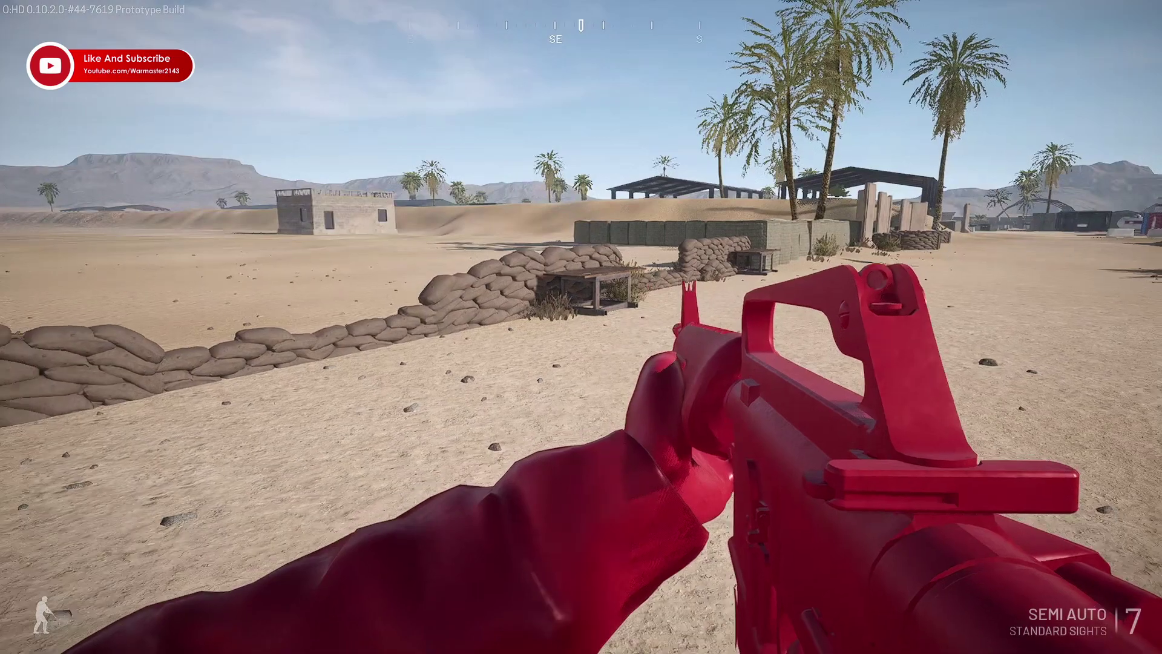
key(w)
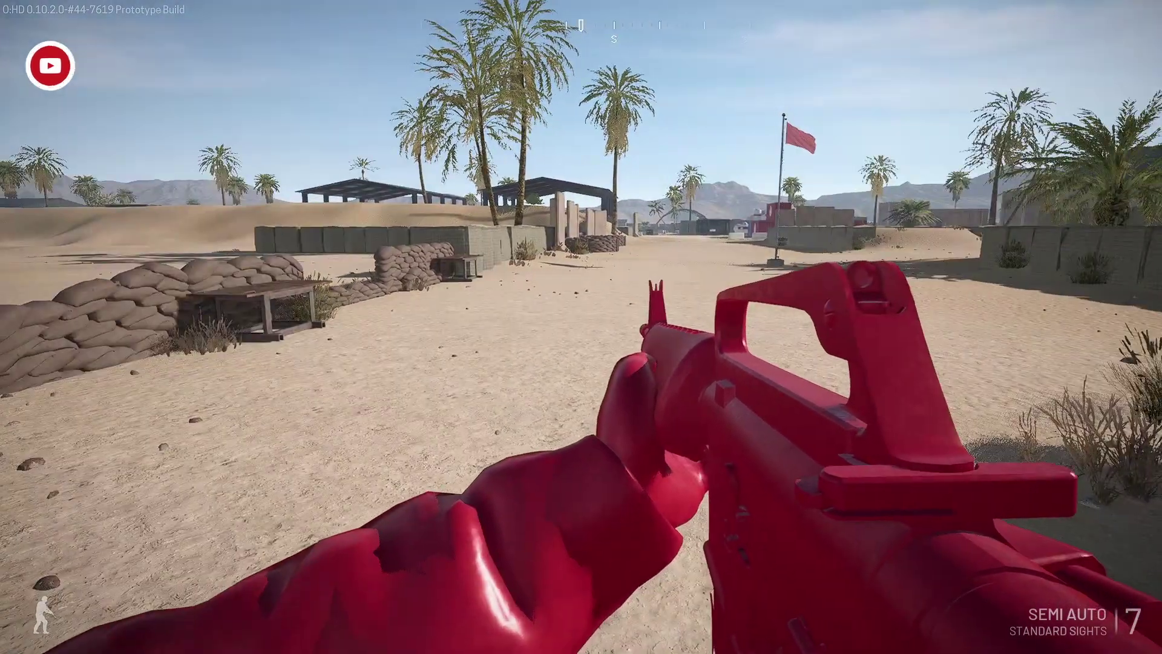
key(w)
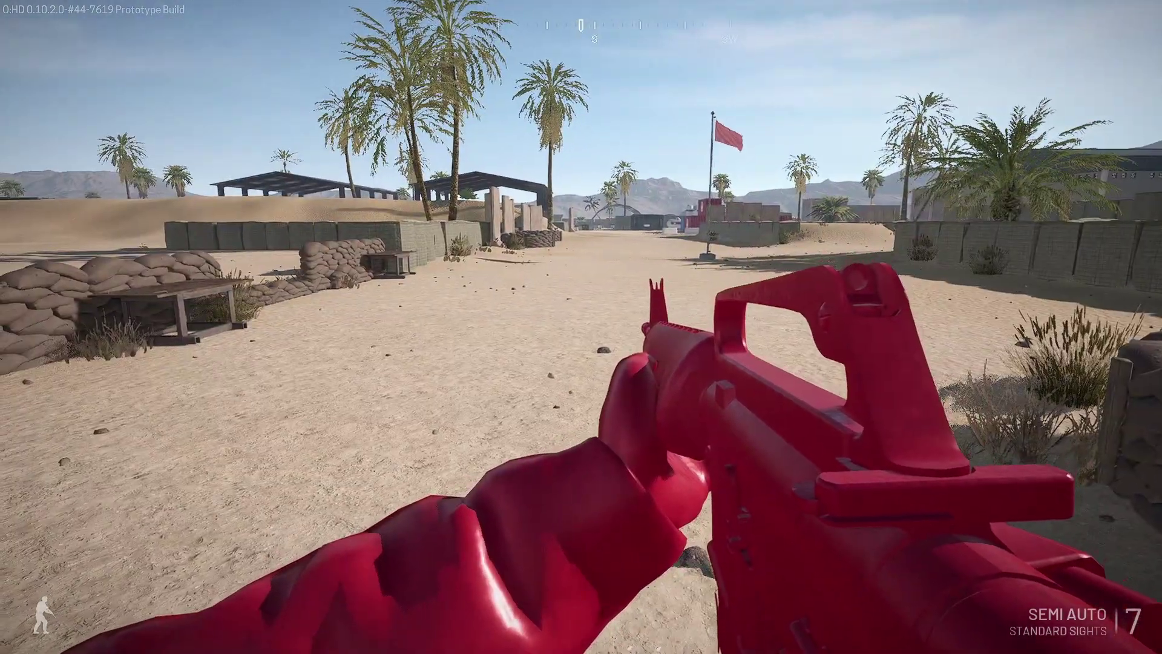
key(Escape)
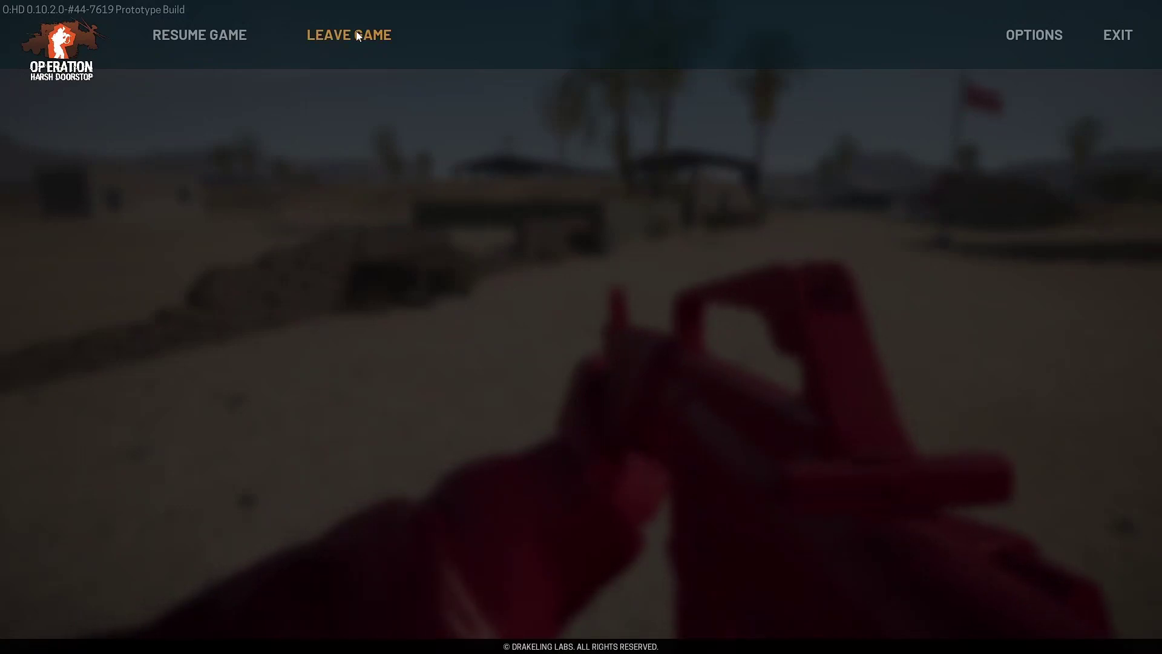
Leave the match and confirm, returning to the main menu
click(358, 36)
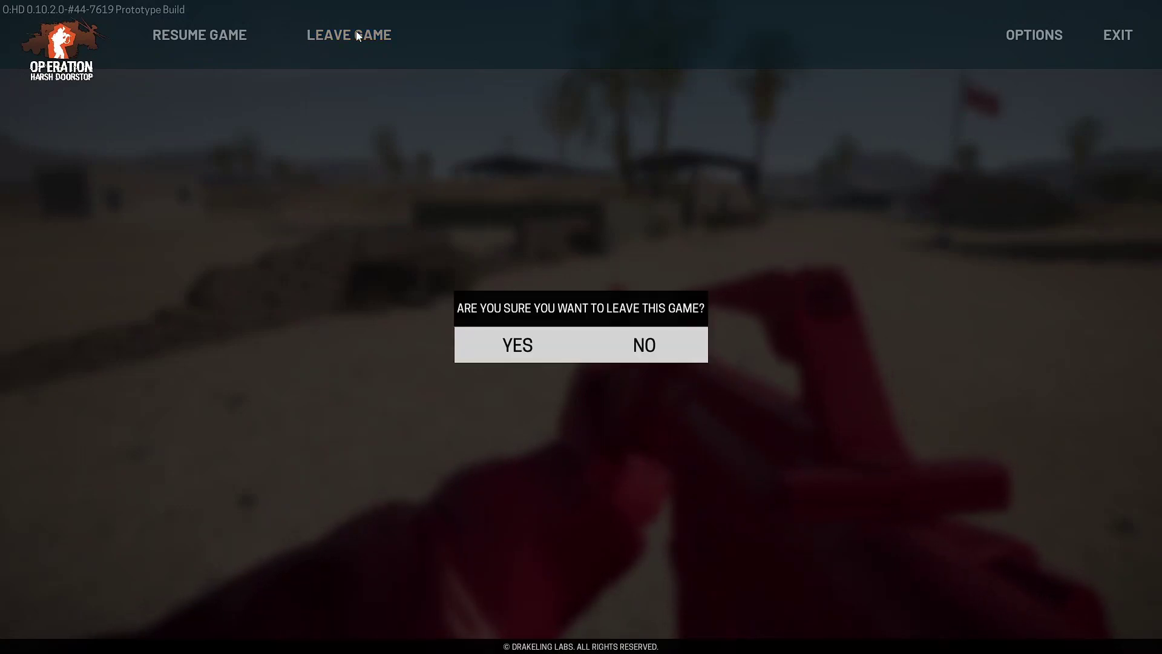
click(524, 348)
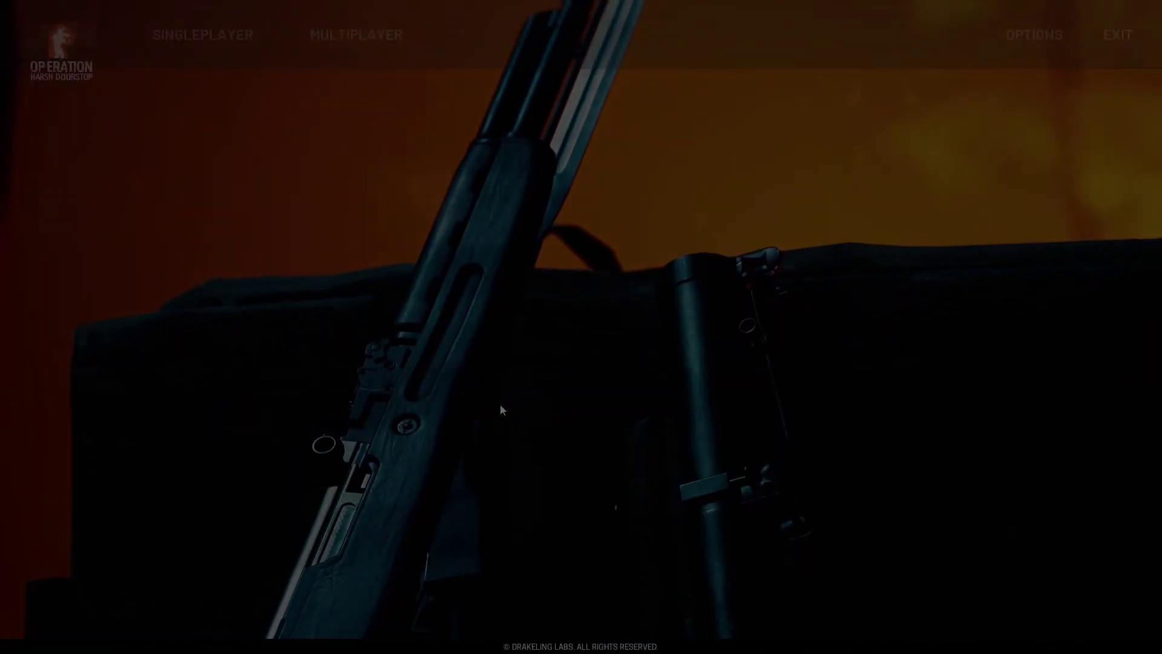